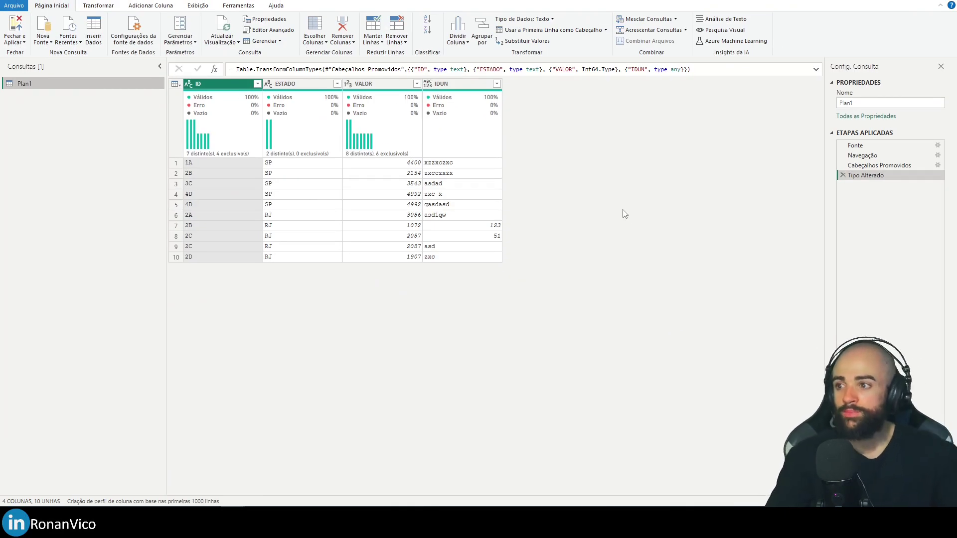
- Examine the contents of the ID, ESTADO and VALOR columns in the Plan1 table
{"action": "left_click", "coordinate": [214, 199]}
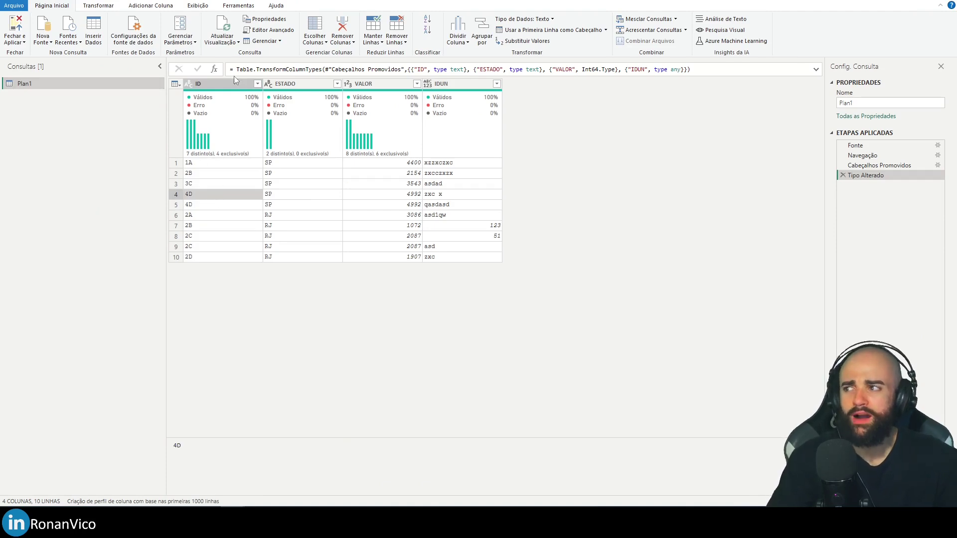
{"action": "left_click", "coordinate": [286, 87]}
{"action": "left_click", "coordinate": [373, 88]}
{"action": "left_click", "coordinate": [202, 88]}
{"action": "left_click", "coordinate": [300, 88]}
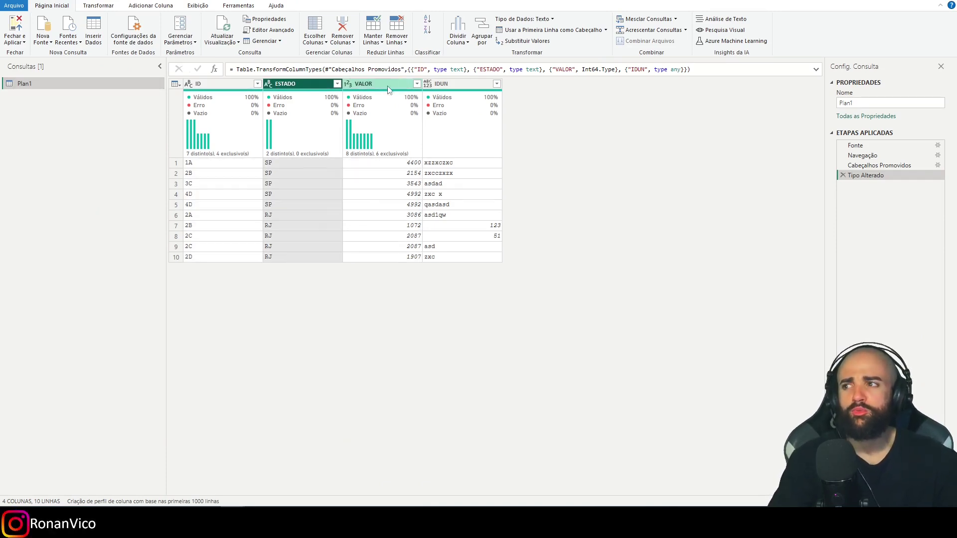
{"action": "left_click", "coordinate": [394, 89]}
{"action": "left_click", "coordinate": [227, 88]}
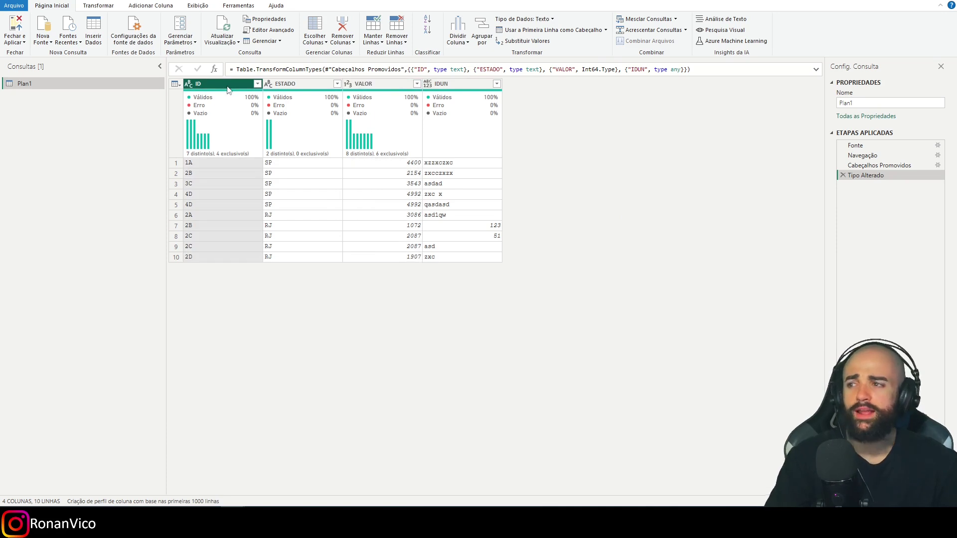
{"action": "mouse_move", "coordinate": [213, 101]}
{"action": "left_click", "coordinate": [203, 195]}
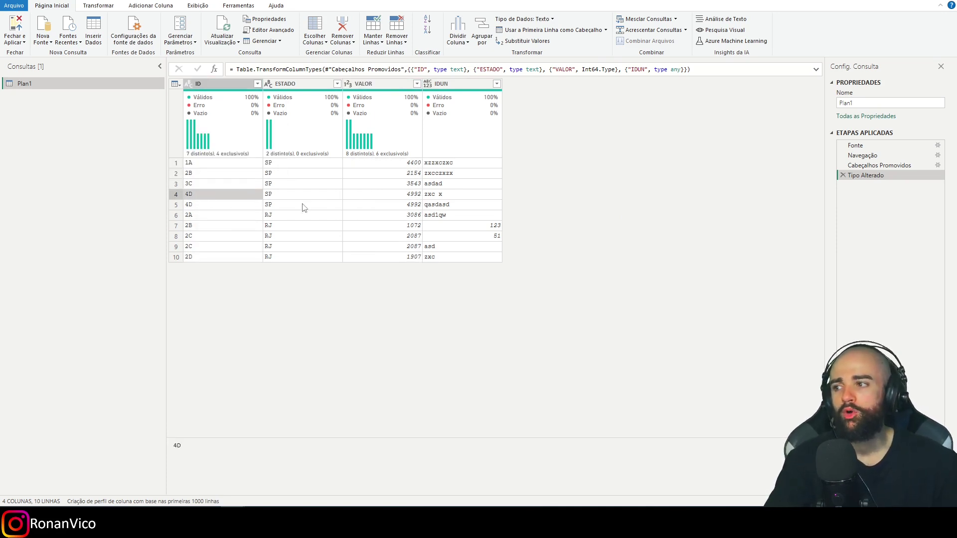
{"action": "left_click", "coordinate": [287, 178]}
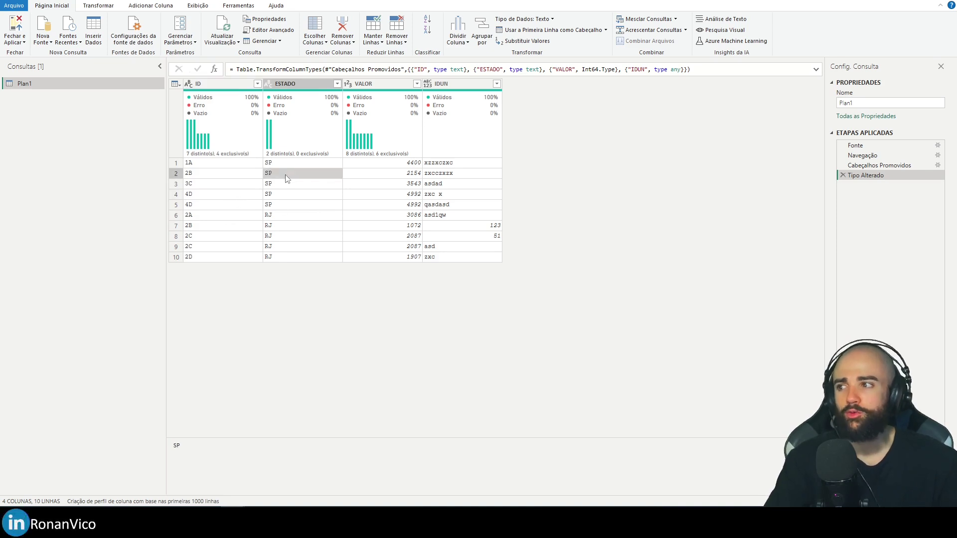
{"action": "left_click", "coordinate": [307, 87]}
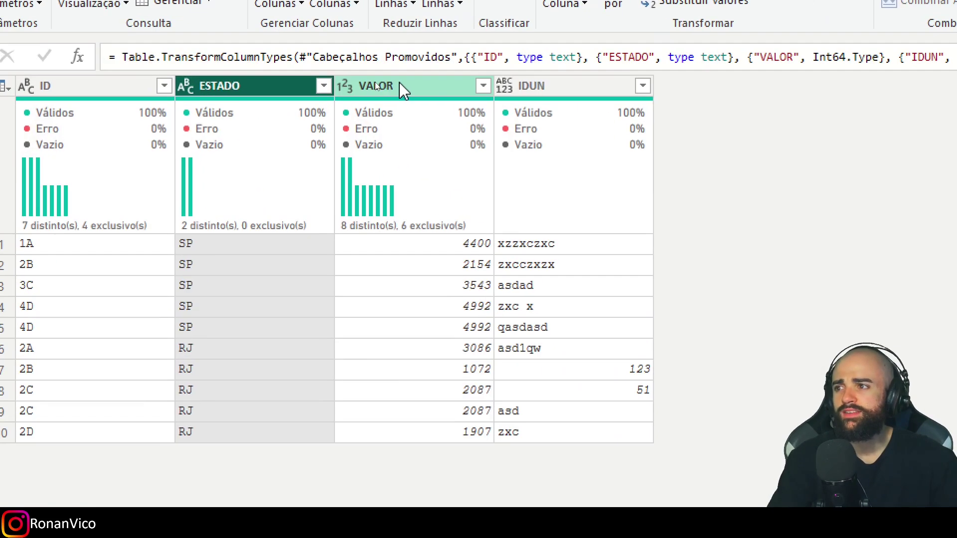
{"action": "left_click", "coordinate": [369, 85]}
{"action": "left_click", "coordinate": [314, 85], "text": "ctrl"}
{"action": "left_click", "coordinate": [276, 83]}
{"action": "left_click", "coordinate": [368, 87]}
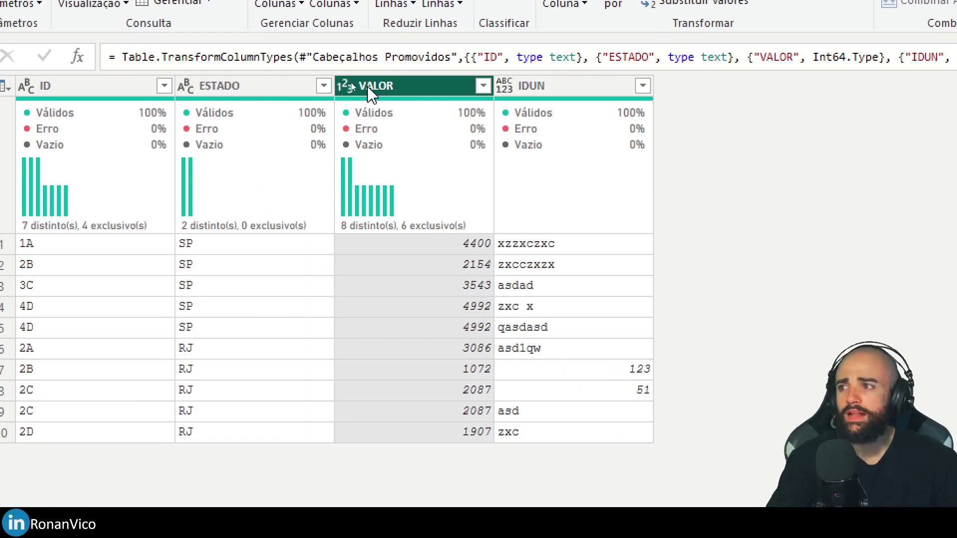
- Start a Group By on the ESTADO column and compare the Básico and Avançadas modes, settling on Básico
{"action": "left_click", "coordinate": [229, 86]}
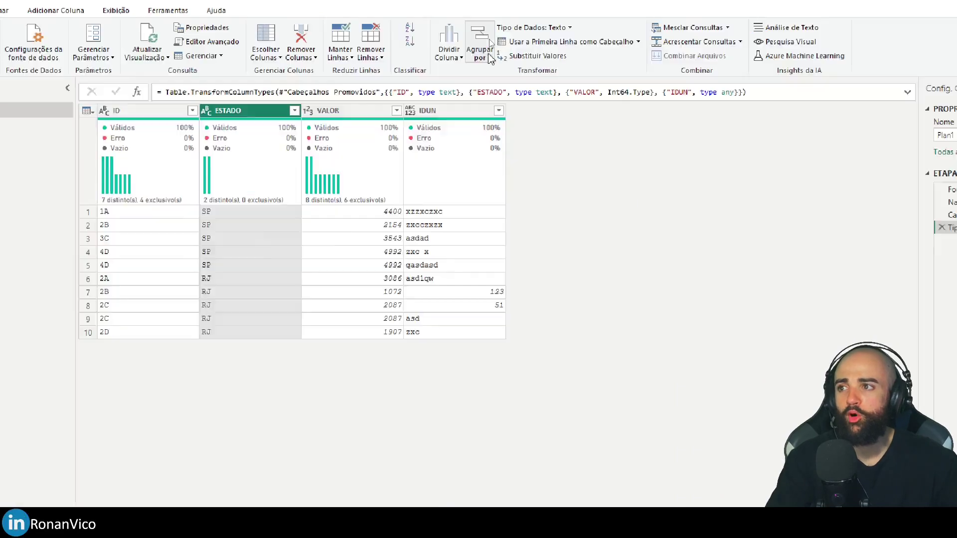
{"action": "left_click", "coordinate": [482, 37]}
{"action": "left_click_drag", "start_coordinate": [601, 99], "coordinate": [635, 110]}
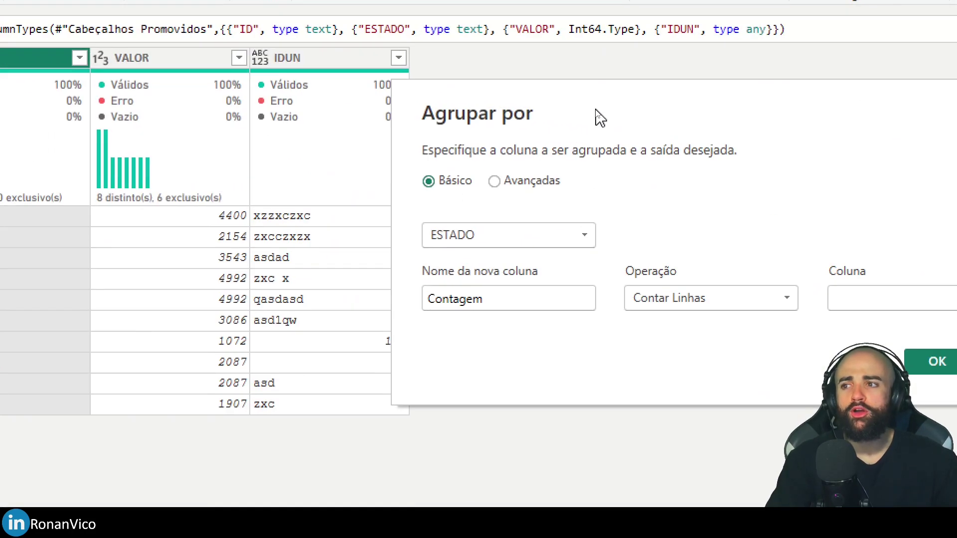
{"action": "left_click", "coordinate": [558, 148]}
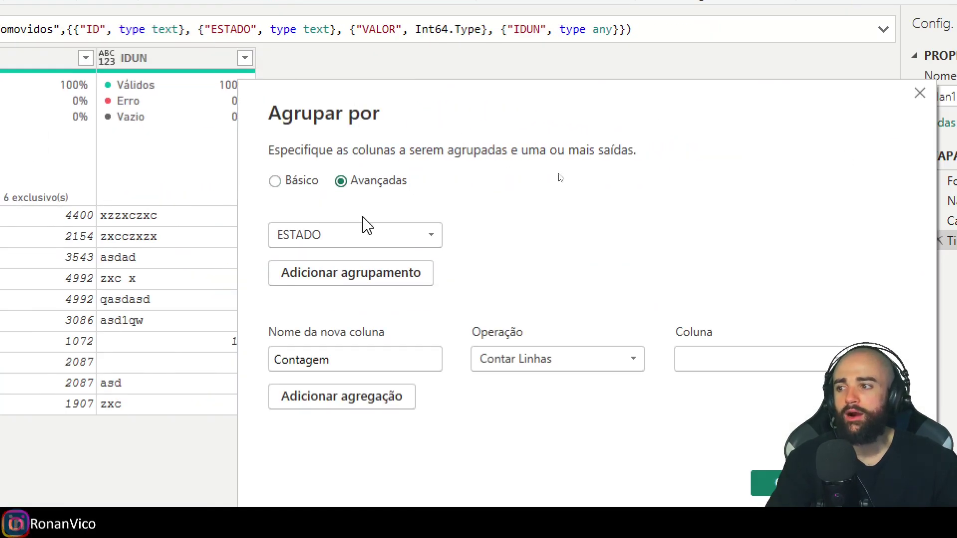
{"action": "left_click", "coordinate": [304, 189]}
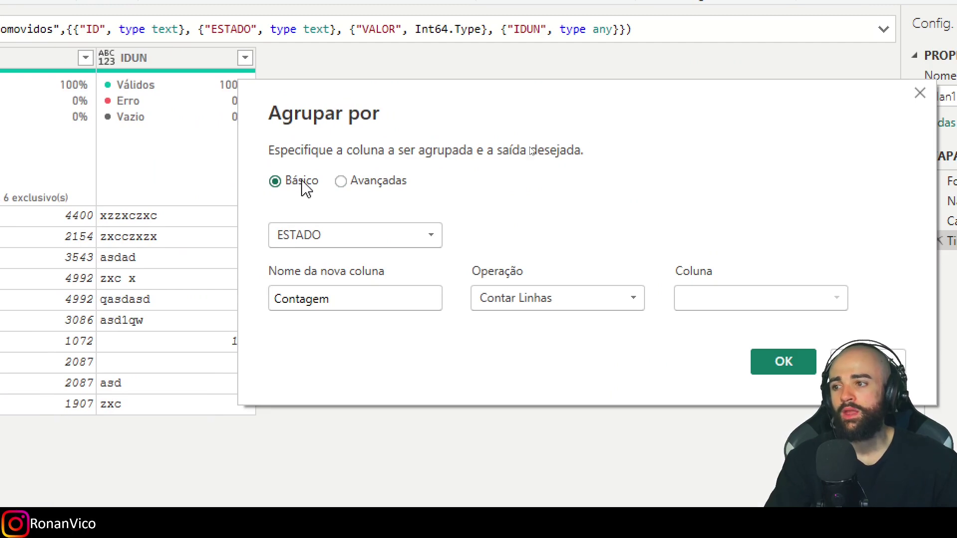
{"action": "left_click", "coordinate": [366, 194]}
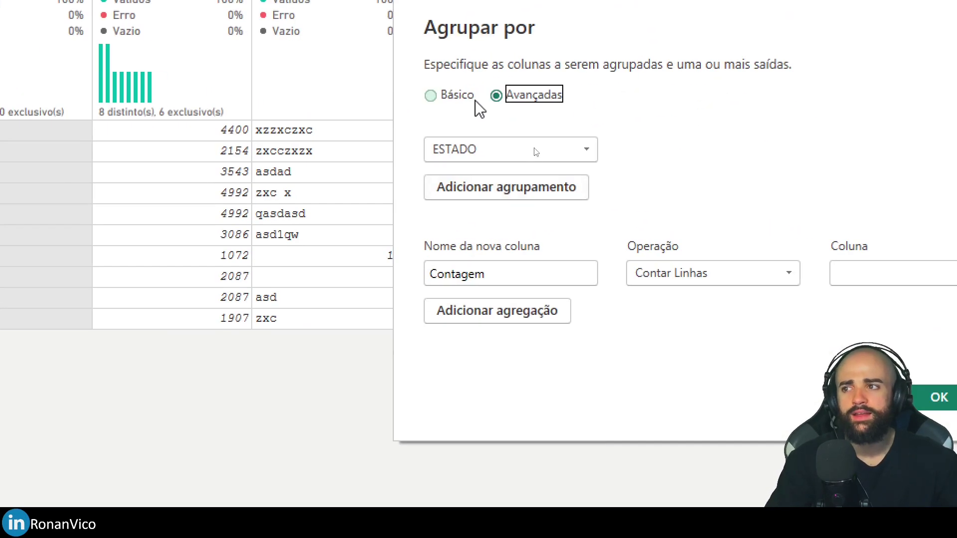
{"action": "left_click", "coordinate": [528, 148]}
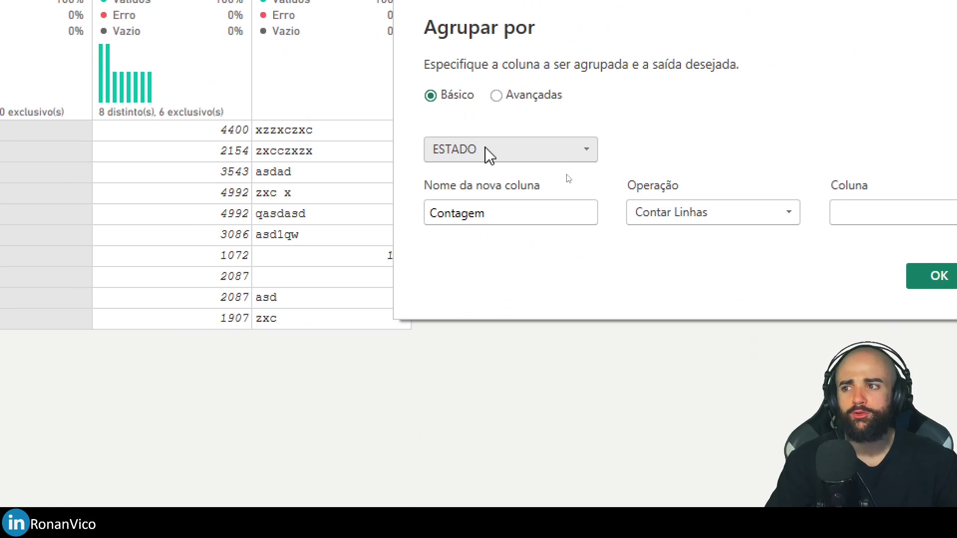
- Name the new column SOMA DE VALOR, aggregate it as the Soma of VALOR, and apply the grouping by ESTADO
{"action": "double_click", "coordinate": [507, 214]}
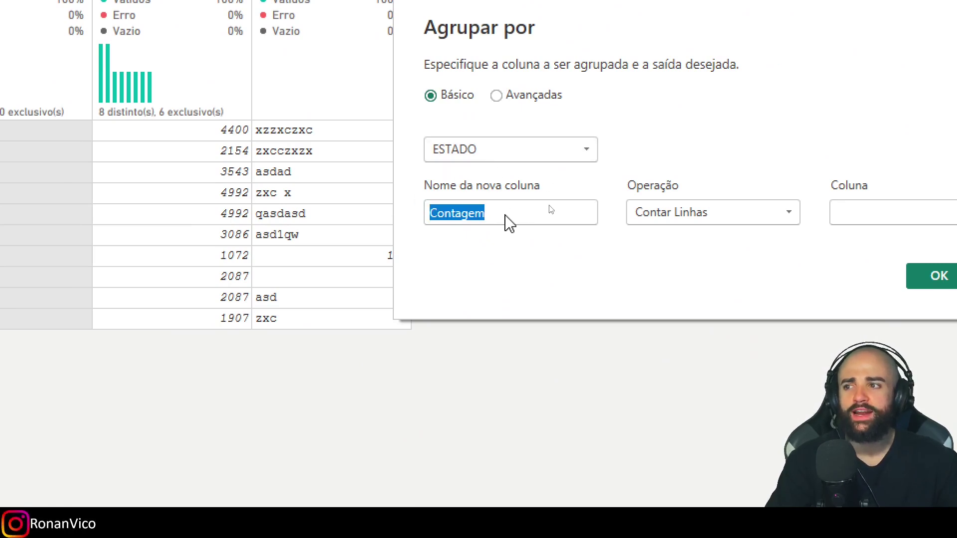
{"action": "type", "text": "SOMA DE VALOR"}
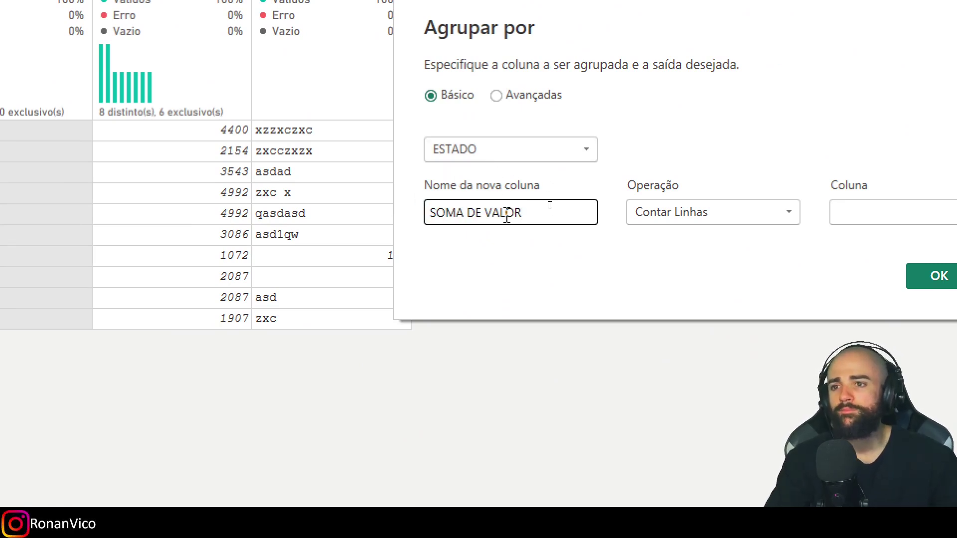
{"action": "left_click", "coordinate": [588, 214]}
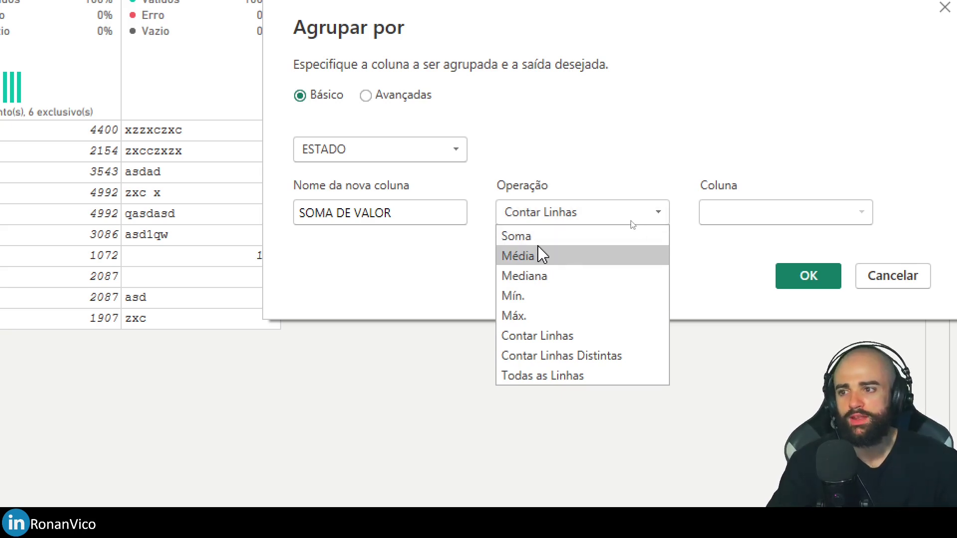
{"action": "left_click", "coordinate": [533, 237]}
{"action": "left_click", "coordinate": [796, 212]}
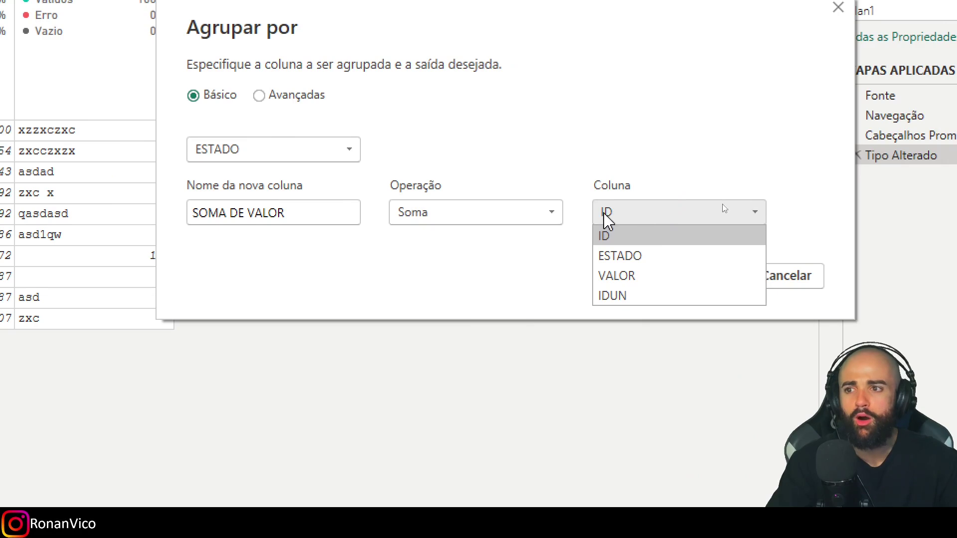
{"action": "left_click", "coordinate": [628, 279]}
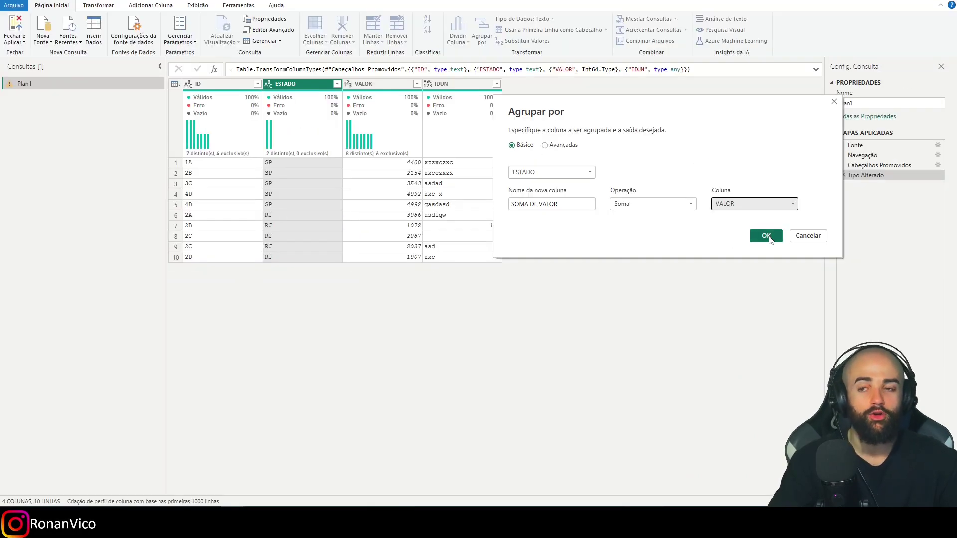
{"action": "left_click", "coordinate": [767, 235]}
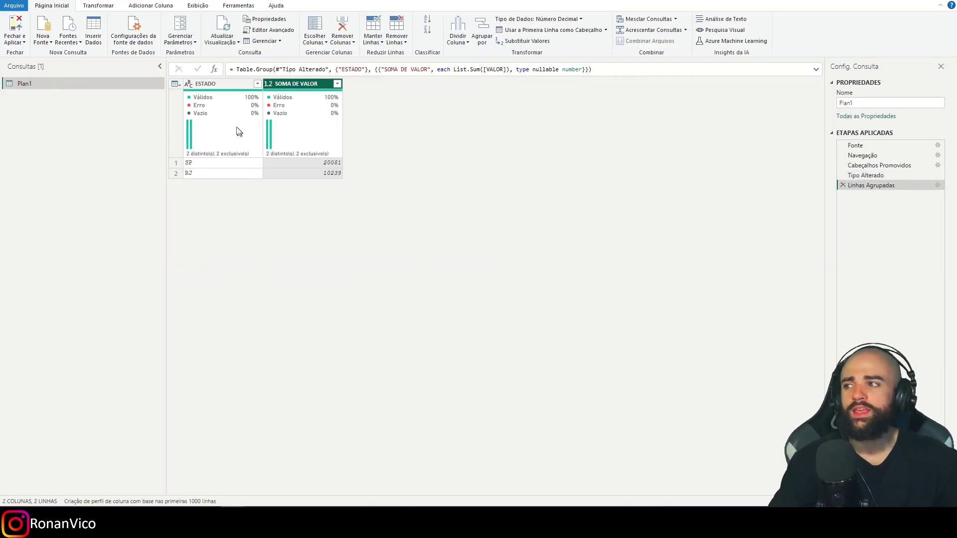
- Check the summed value for SP and delete the Linhas Agrupadas step from the Plan1 query
{"action": "left_click", "coordinate": [220, 166]}
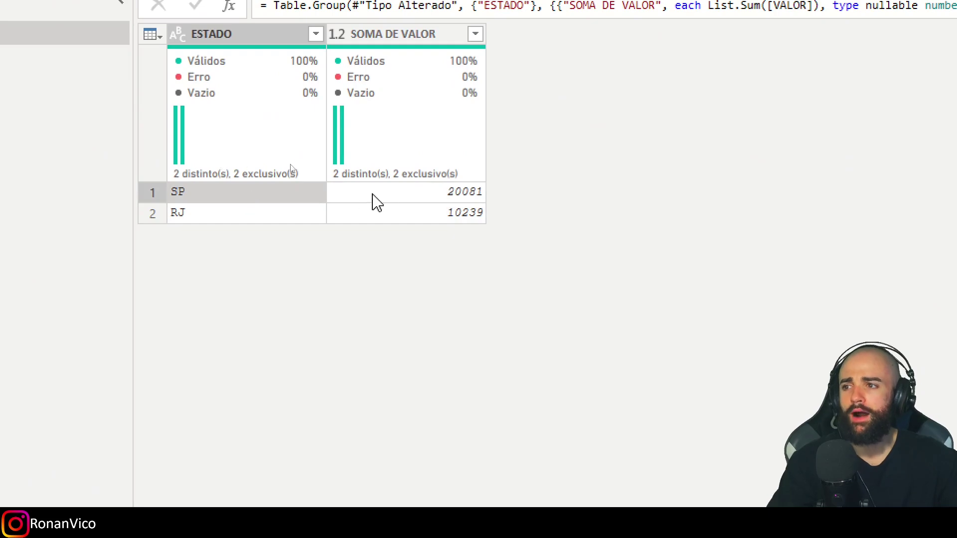
{"action": "left_click", "coordinate": [398, 197]}
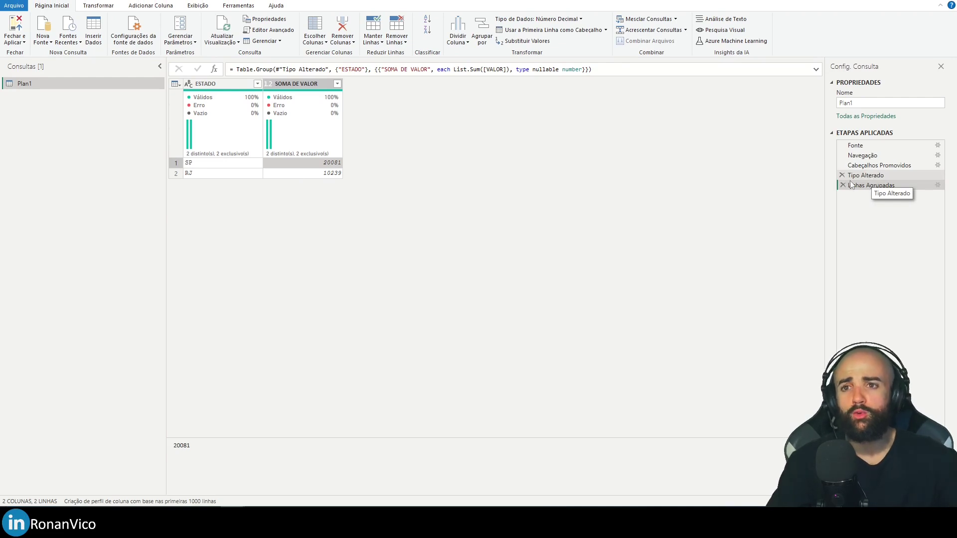
{"action": "left_click", "coordinate": [843, 185]}
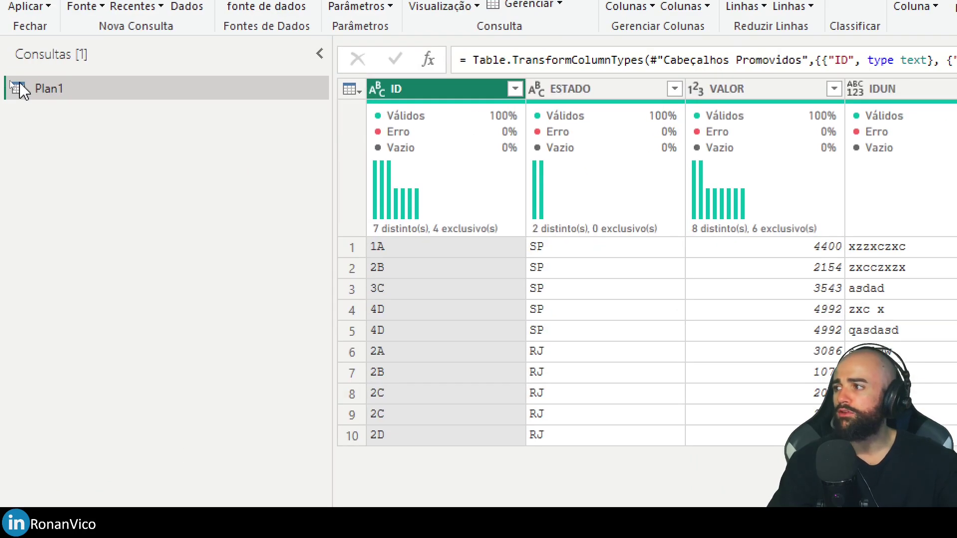
- Duplicate the Plan1 query and go back to the original Plan1
{"action": "right_click", "coordinate": [10, 84]}
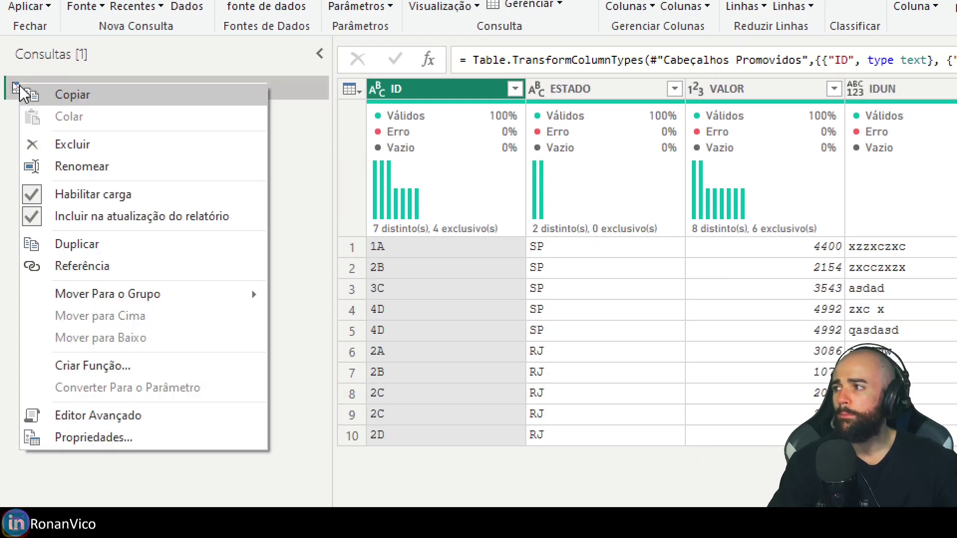
{"action": "left_click", "coordinate": [124, 244]}
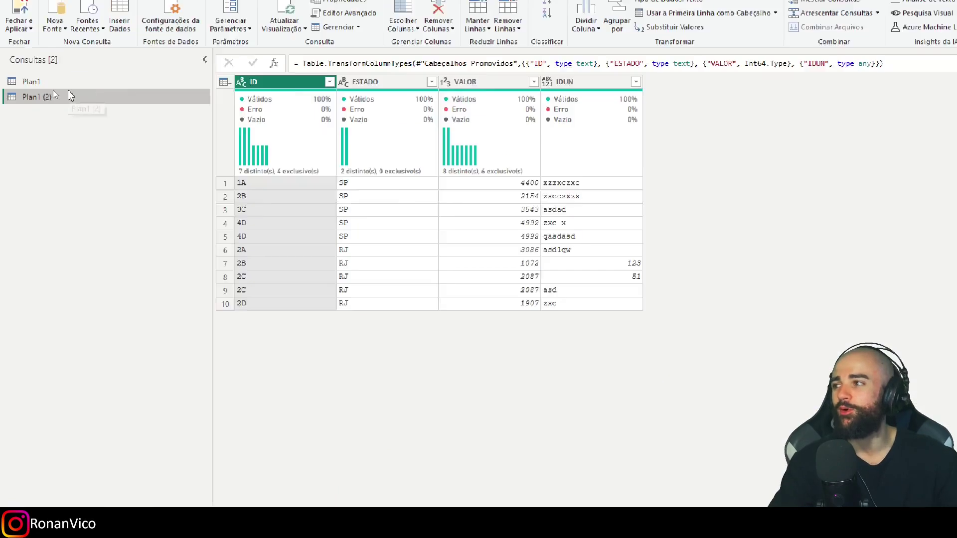
{"action": "left_click", "coordinate": [49, 85]}
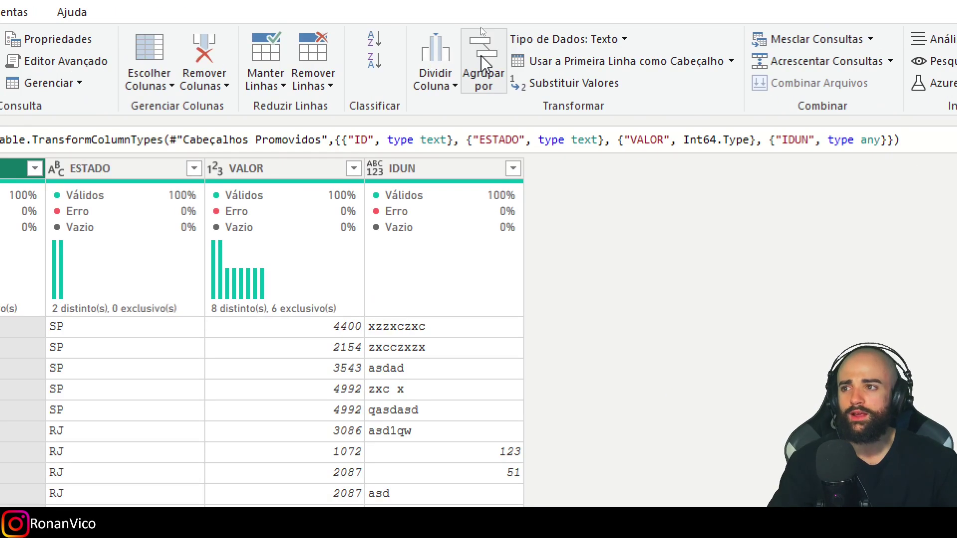
- Group the Plan1 rows by ESTADO in Básico mode, with a new column Soma de valor holding the Soma of VALOR
{"action": "left_click", "coordinate": [481, 31]}
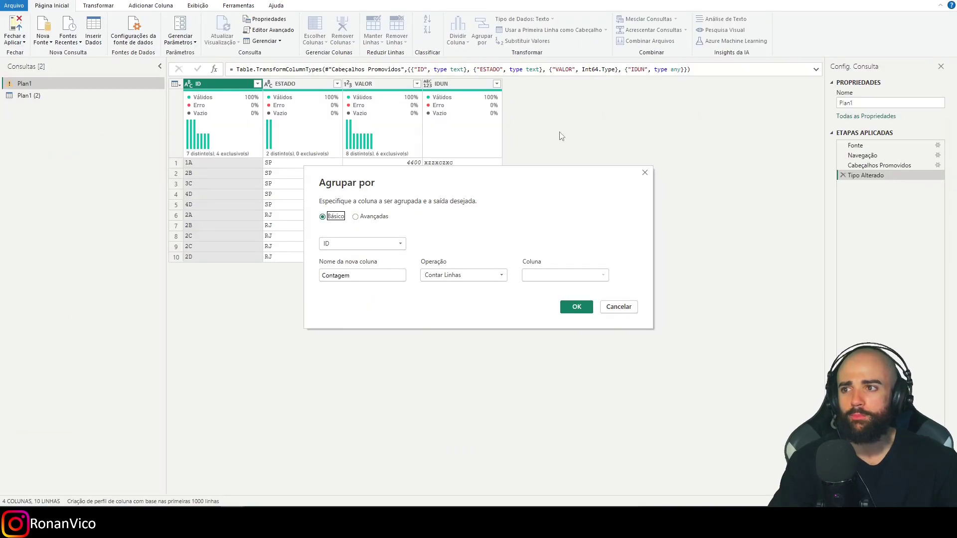
{"action": "left_click", "coordinate": [348, 218]}
{"action": "left_click", "coordinate": [326, 268]}
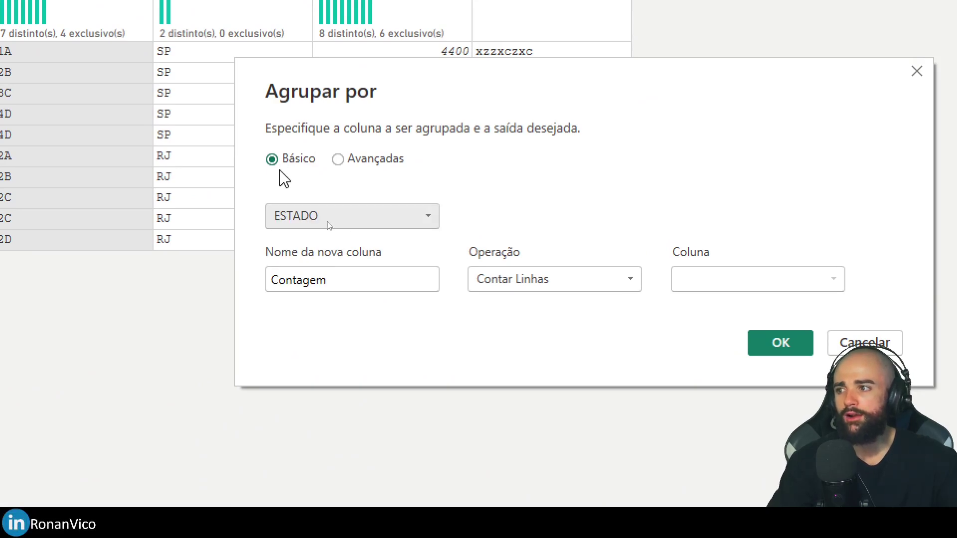
{"action": "double_click", "coordinate": [355, 273]}
{"action": "type", "text": "Soma de valor"}
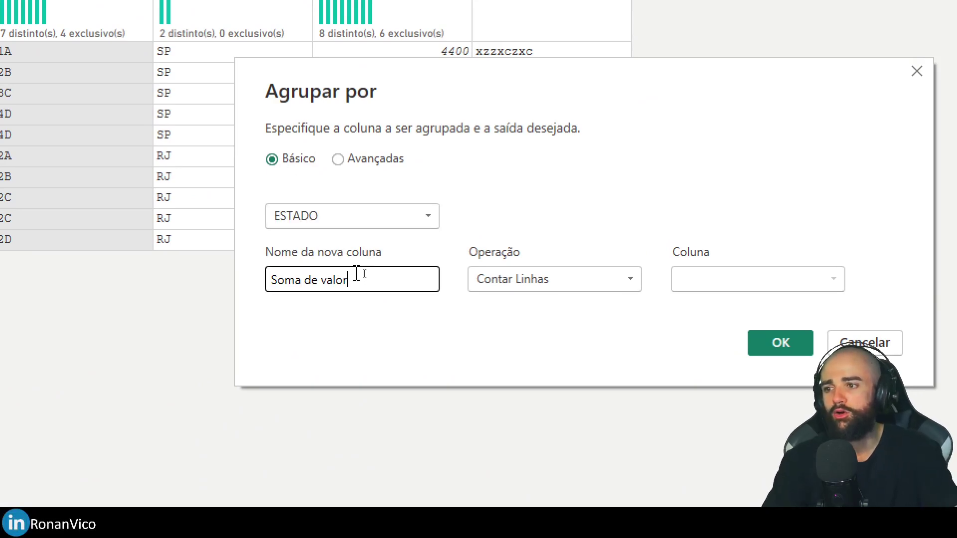
{"action": "left_click", "coordinate": [625, 286]}
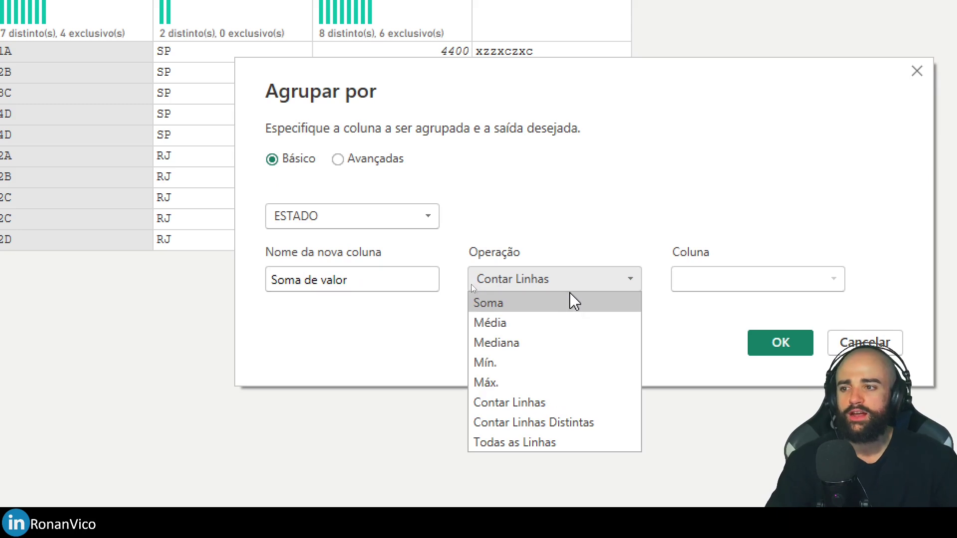
{"action": "left_click", "coordinate": [566, 302]}
{"action": "left_click", "coordinate": [763, 277]}
{"action": "left_click", "coordinate": [728, 342]}
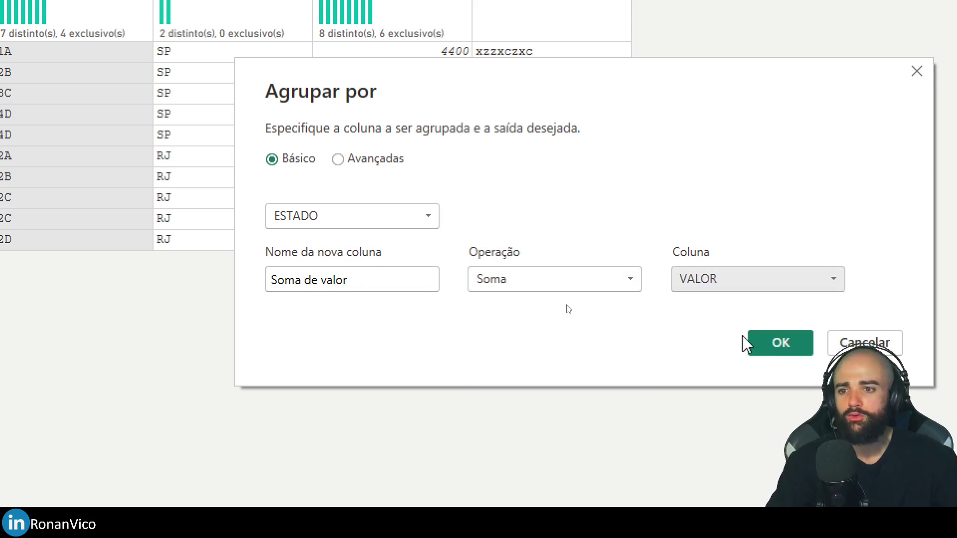
{"action": "left_click", "coordinate": [777, 342]}
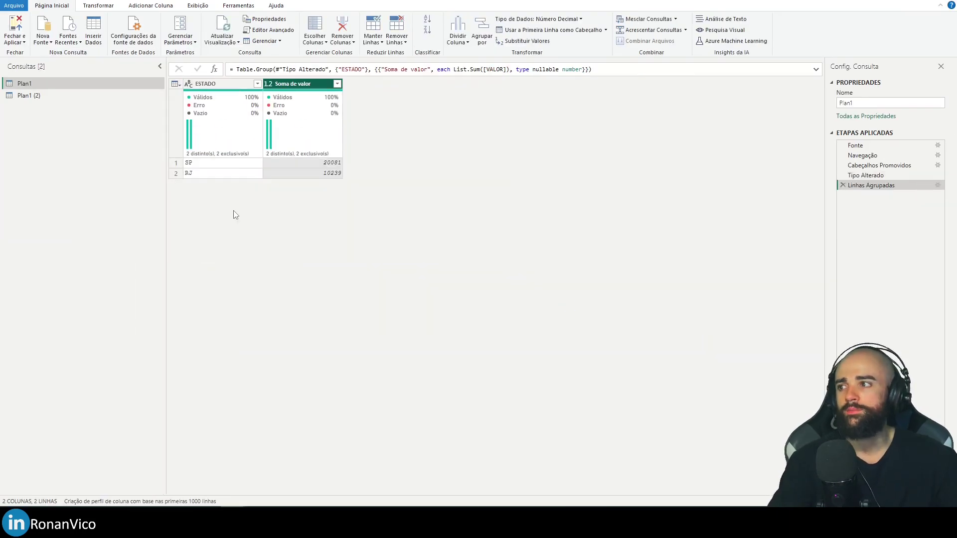
{"action": "left_click", "coordinate": [205, 165]}
{"action": "left_click", "coordinate": [277, 166]}
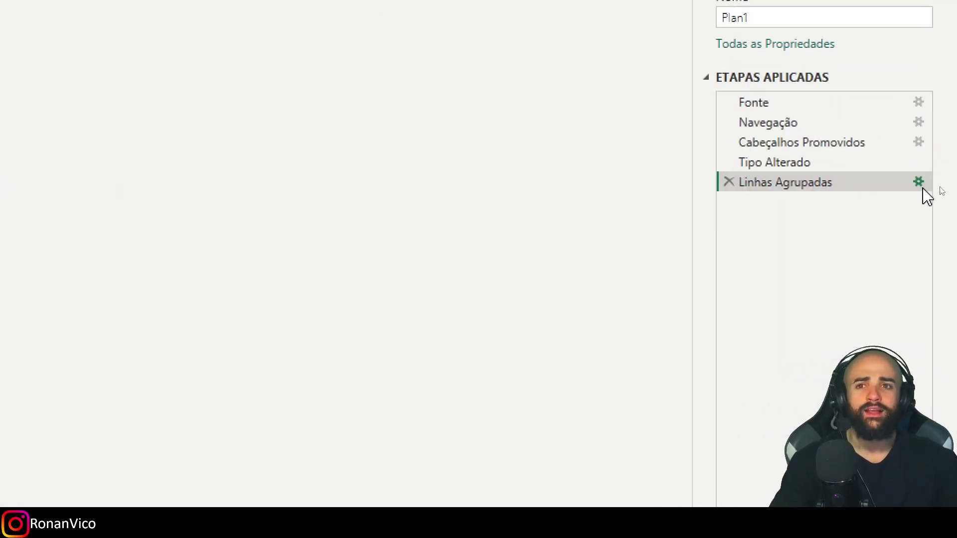
- Edit the Linhas Agrupadas step of Plan1 in Avançadas mode, adding ID as a second grouping column after ESTADO, and apply it
{"action": "left_click", "coordinate": [920, 183]}
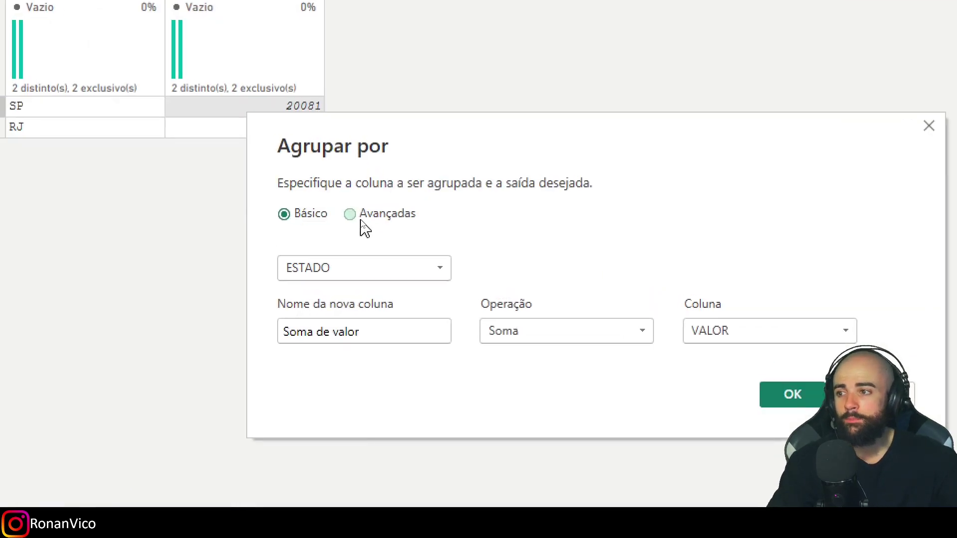
{"action": "left_click", "coordinate": [364, 218]}
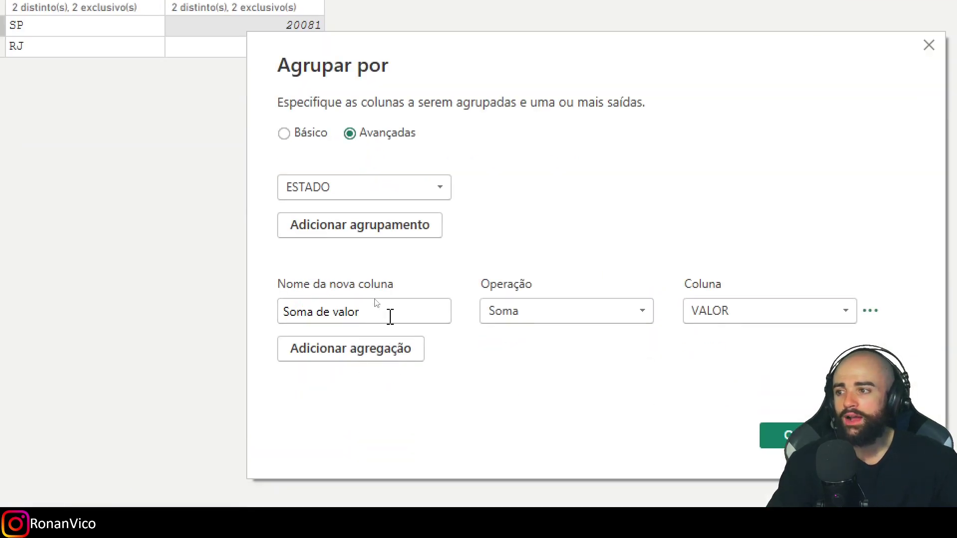
{"action": "left_click", "coordinate": [363, 264]}
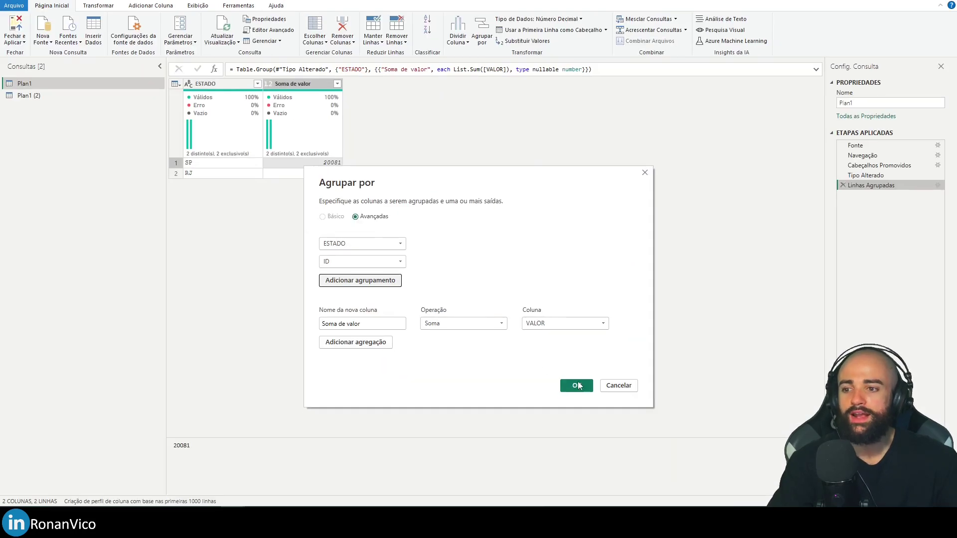
{"action": "left_click", "coordinate": [717, 458]}
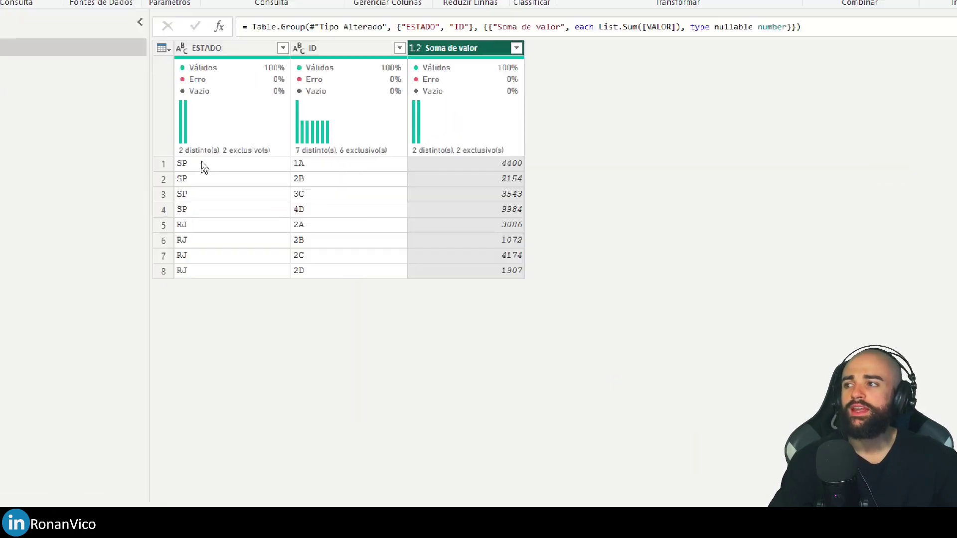
- Check the grouped row for SP and 1A, and examine the repeated 2C and 4D rows in the Navegação step
{"action": "left_click", "coordinate": [204, 165]}
{"action": "left_click", "coordinate": [339, 167]}
{"action": "left_click", "coordinate": [521, 169]}
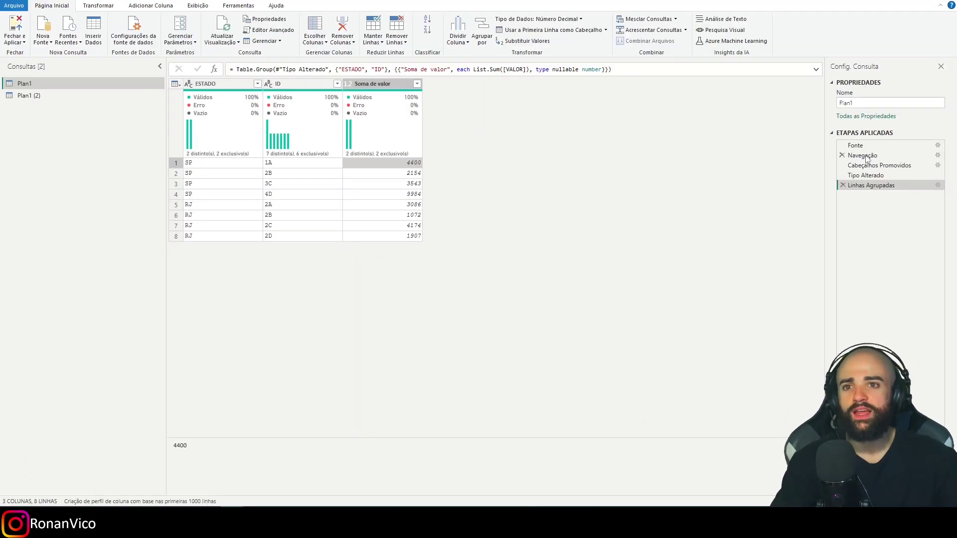
{"action": "left_click", "coordinate": [895, 158]}
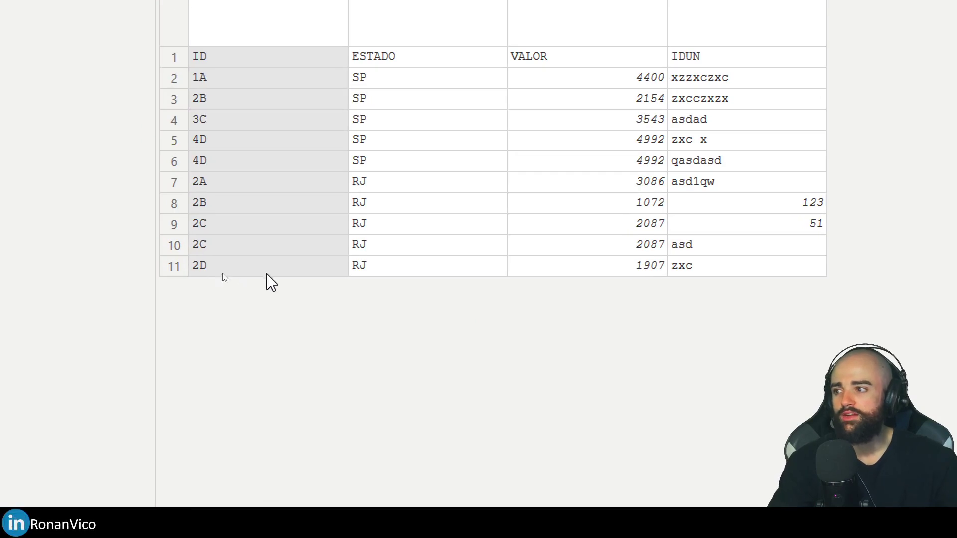
{"action": "left_click", "coordinate": [215, 228]}
{"action": "left_click", "coordinate": [172, 244]}
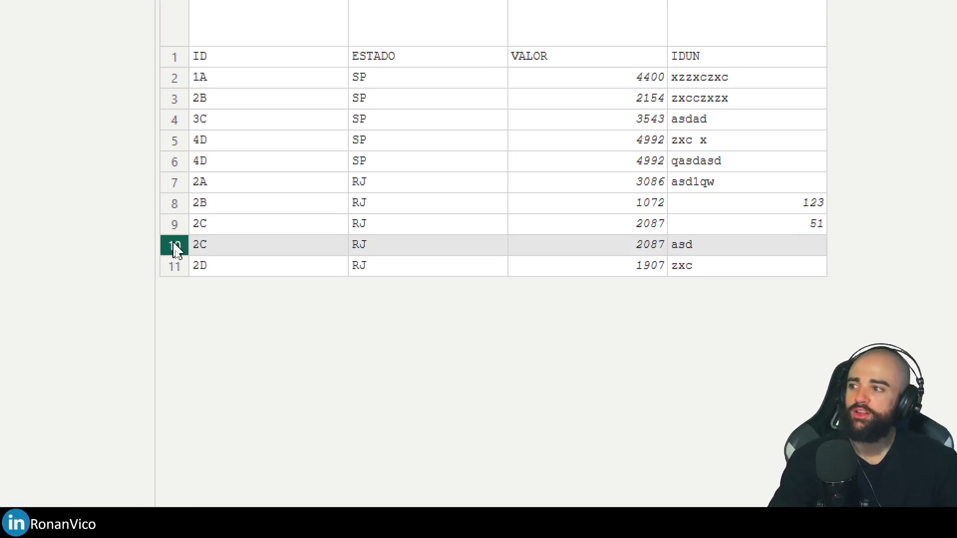
{"action": "left_click", "coordinate": [172, 142]}
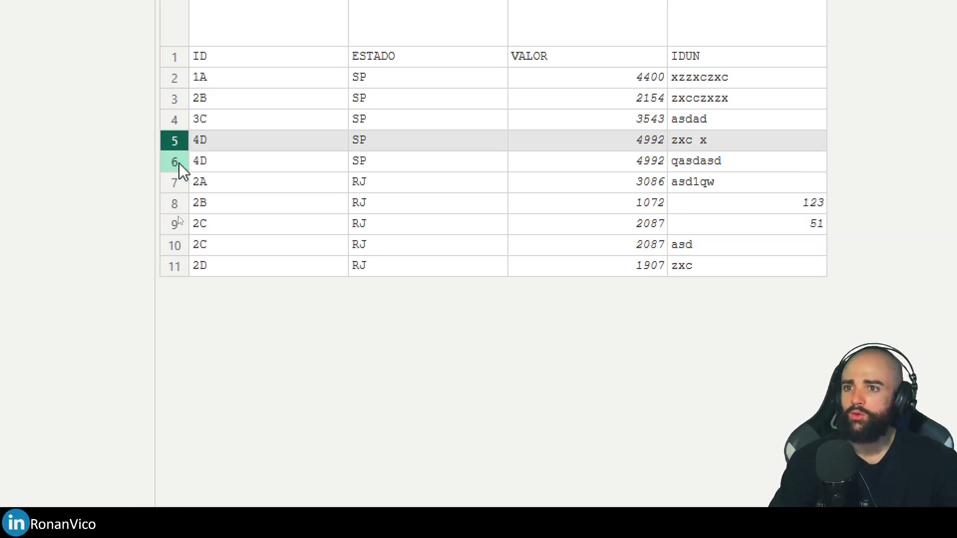
{"action": "left_click", "coordinate": [175, 160]}
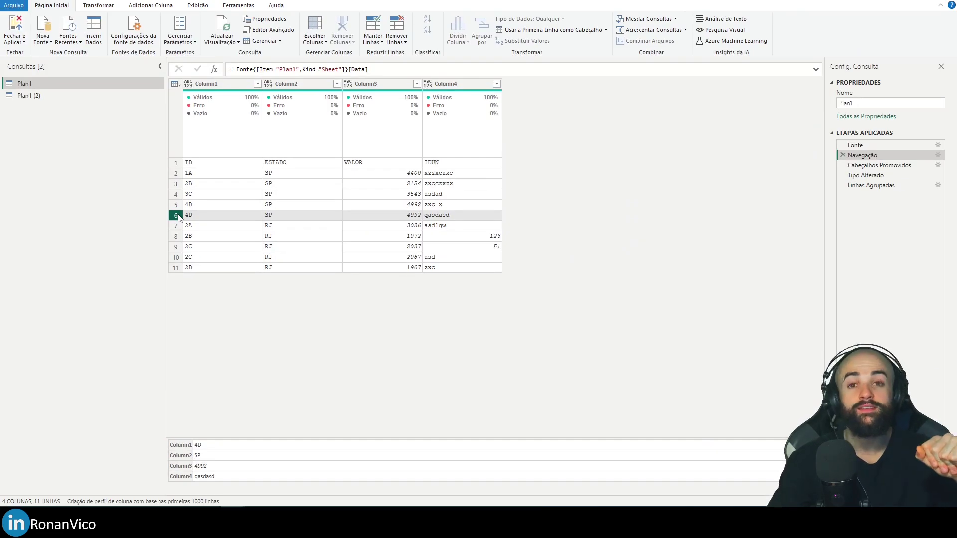
- Open the Plan1 (2) query and select its ID column
{"action": "left_click", "coordinate": [59, 94]}
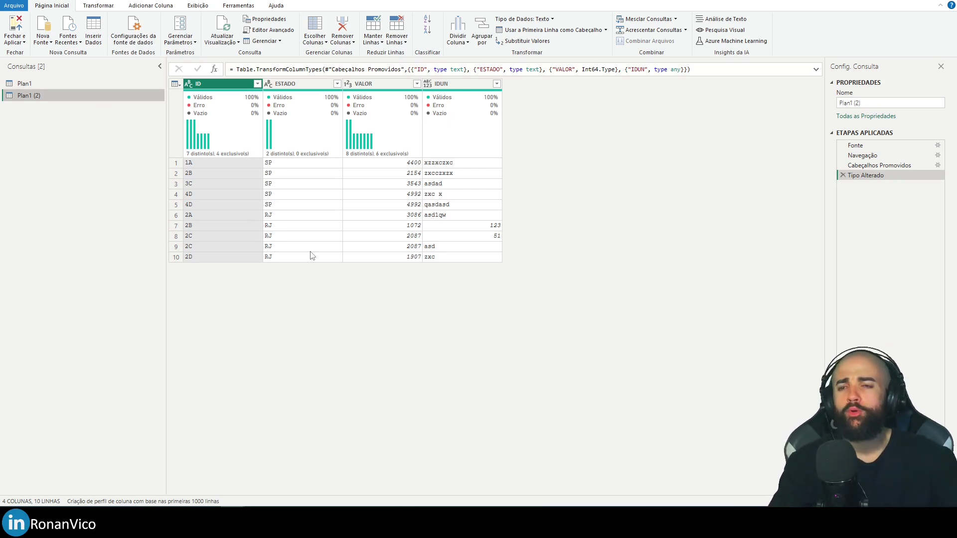
{"action": "left_click", "coordinate": [194, 194]}
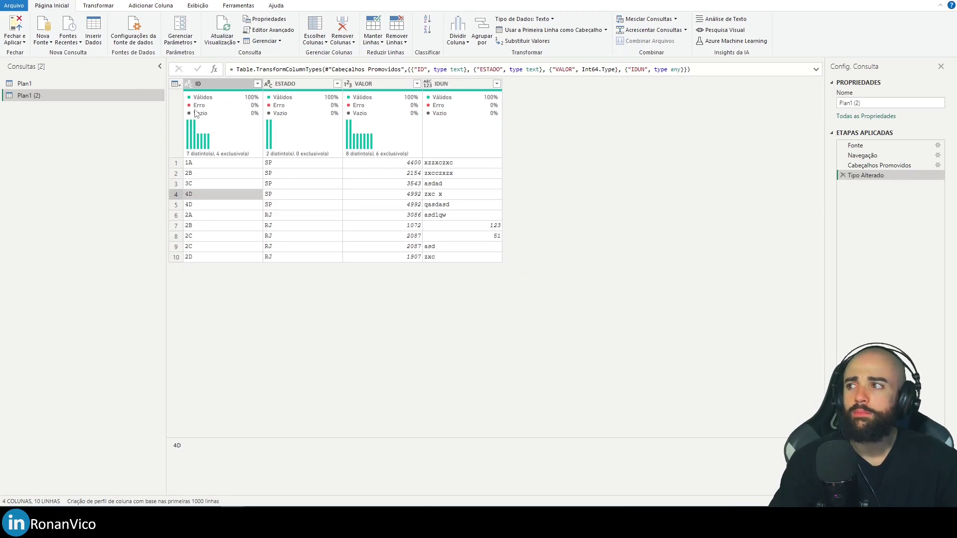
{"action": "left_click", "coordinate": [208, 85]}
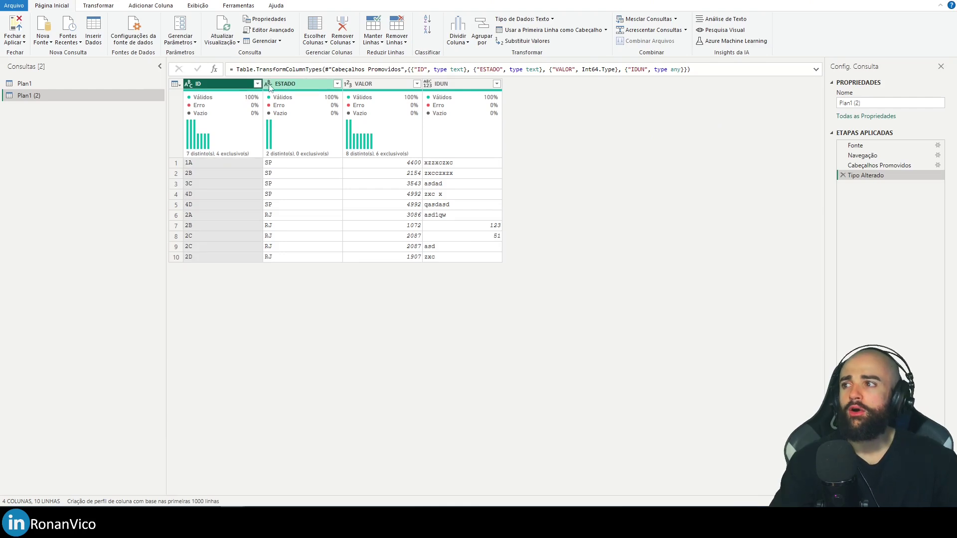
- Look up the Remover Duplicadas command for the ID, ESTADO and VALOR columns, and examine the repeated 4D rows
{"action": "right_click", "coordinate": [206, 85]}
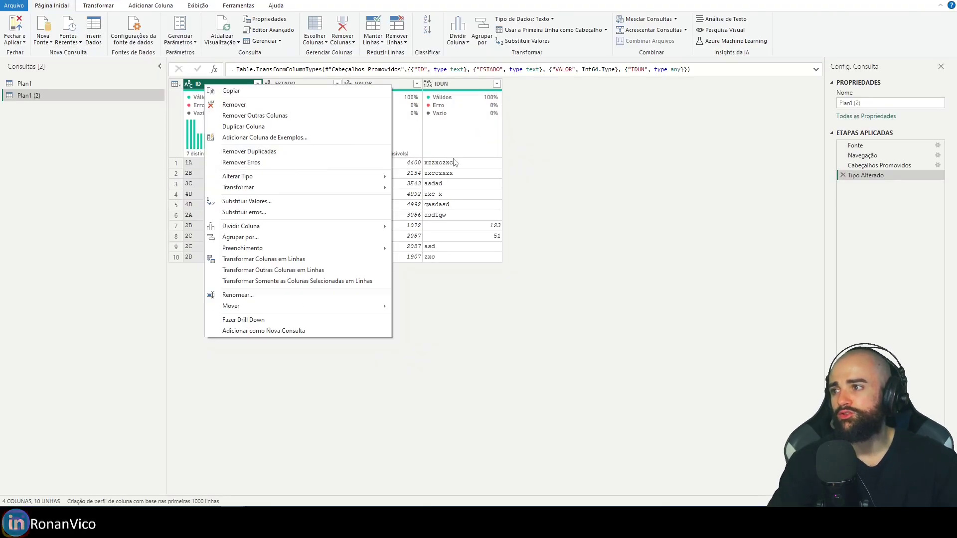
{"action": "key", "text": "Escape"}
{"action": "left_click", "coordinate": [299, 83], "text": "shift"}
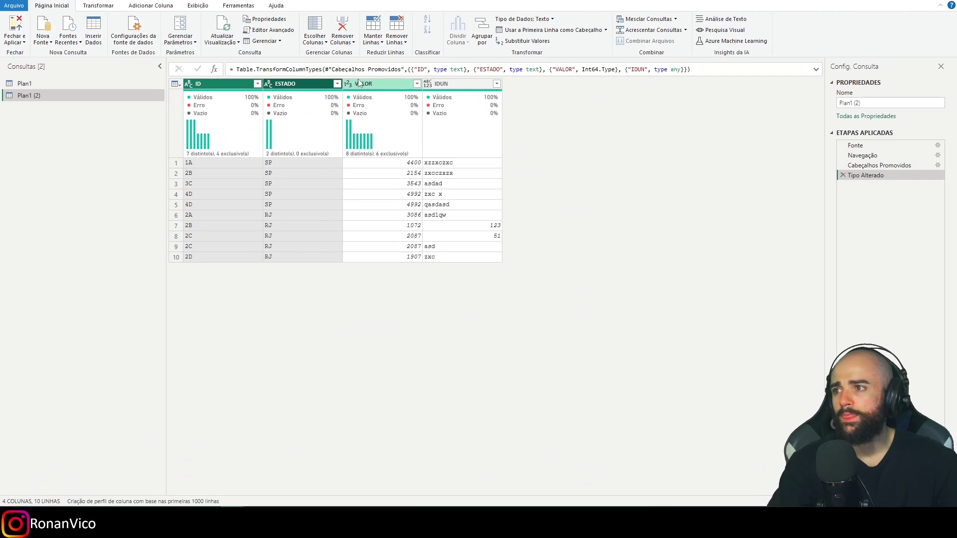
{"action": "left_click", "coordinate": [364, 84], "text": "shift"}
{"action": "right_click", "coordinate": [374, 85]}
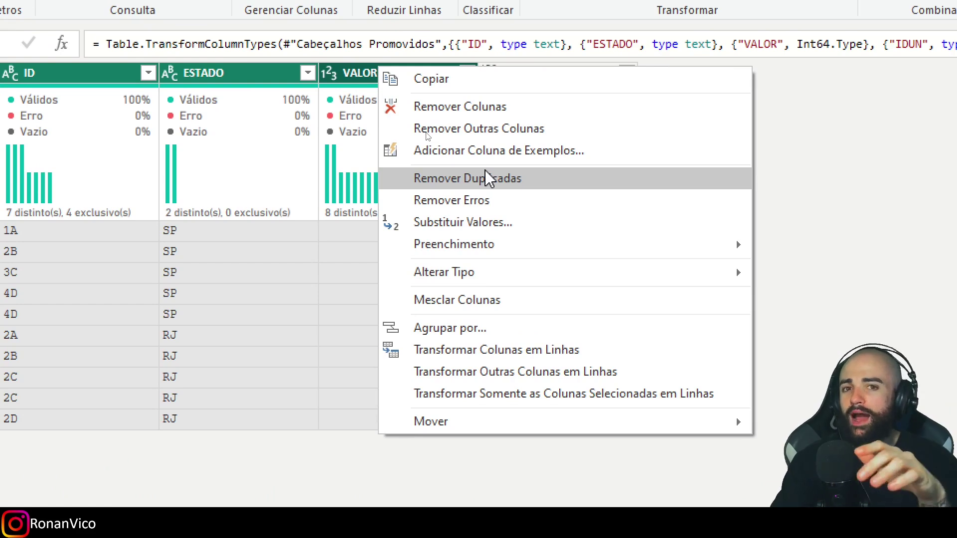
{"action": "left_click", "coordinate": [486, 178]}
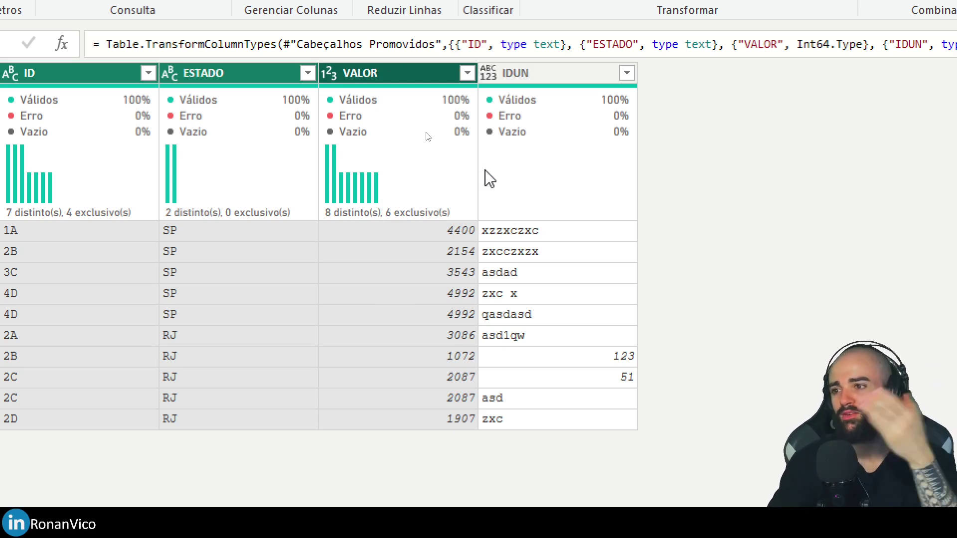
{"action": "left_click_drag", "start_coordinate": [131, 293], "coordinate": [478, 315]}
{"action": "left_click_drag", "start_coordinate": [323, 299], "coordinate": [206, 301]}
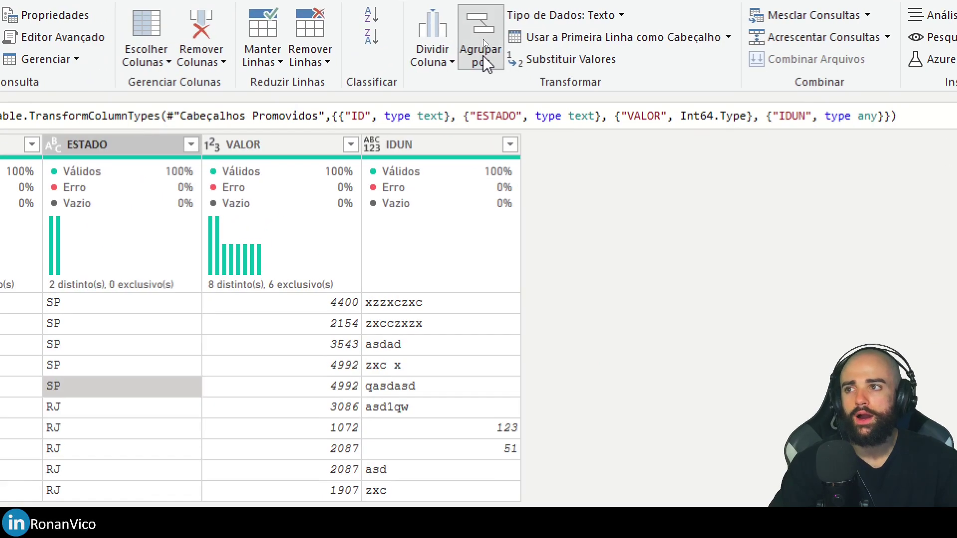
- Start grouping the Plan1 (2) rows in Avançadas mode, using ESTADO and ID as the grouping columns
{"action": "left_click", "coordinate": [482, 39]}
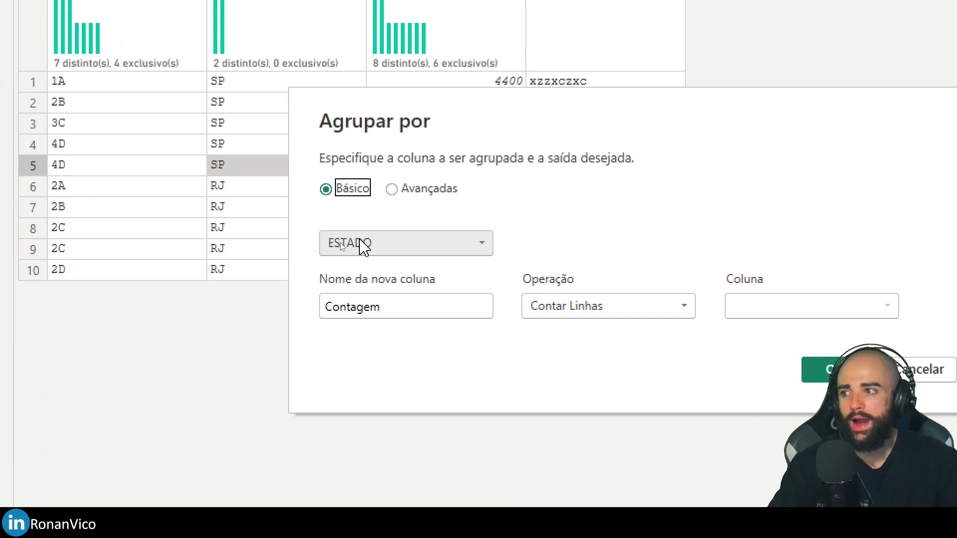
{"action": "left_click", "coordinate": [341, 242]}
{"action": "left_click", "coordinate": [341, 242]}
{"action": "left_click", "coordinate": [367, 248]}
{"action": "left_click", "coordinate": [533, 226]}
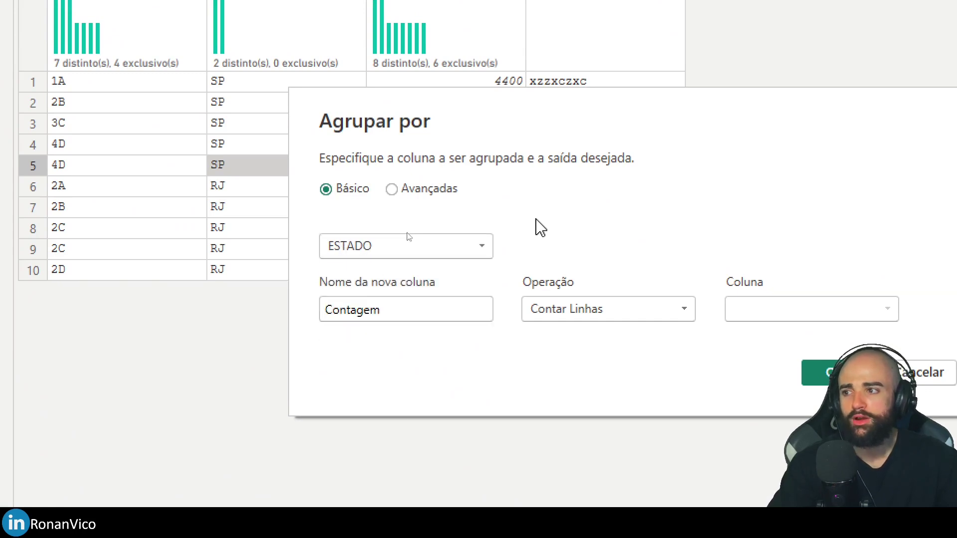
{"action": "left_click", "coordinate": [426, 192]}
{"action": "left_click", "coordinate": [408, 279]}
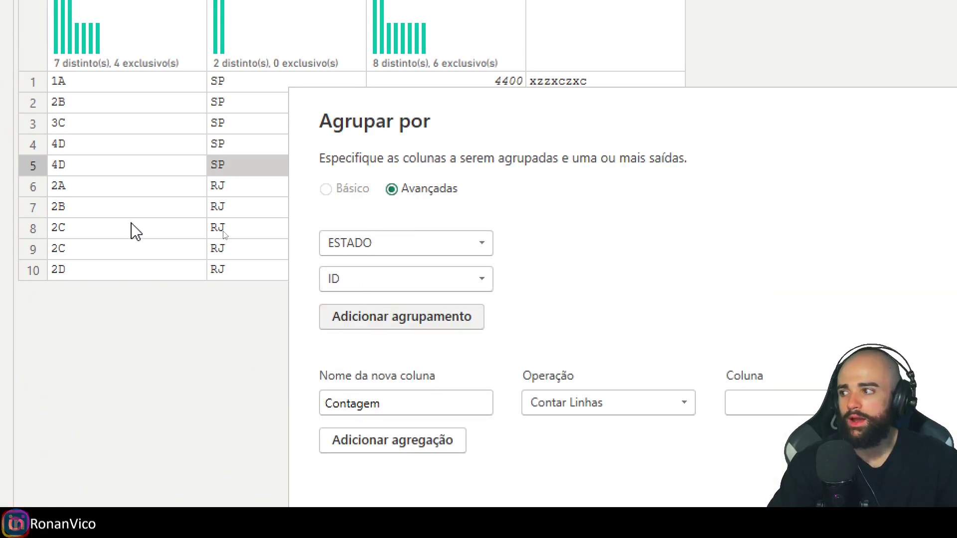
{"action": "left_click", "coordinate": [380, 286]}
{"action": "left_click", "coordinate": [526, 277]}
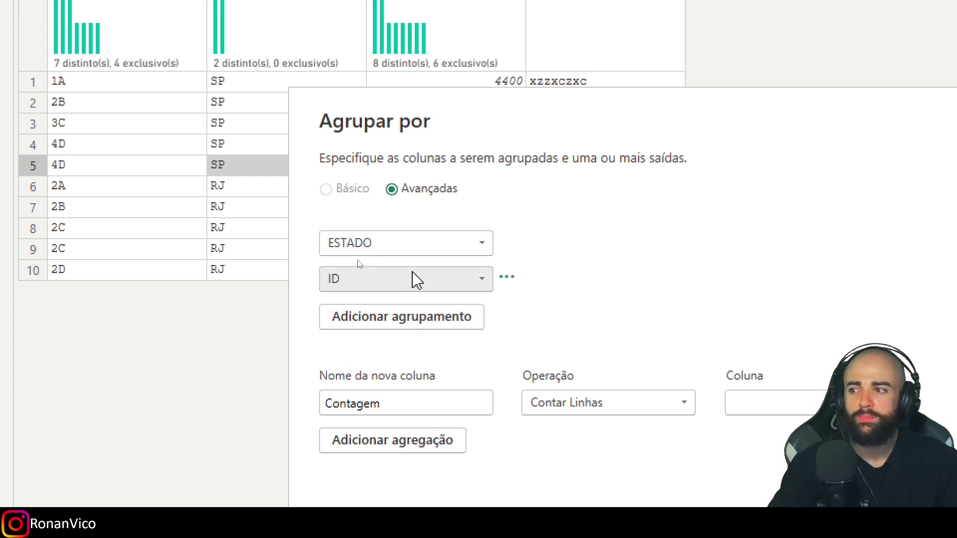
{"action": "left_click", "coordinate": [394, 280]}
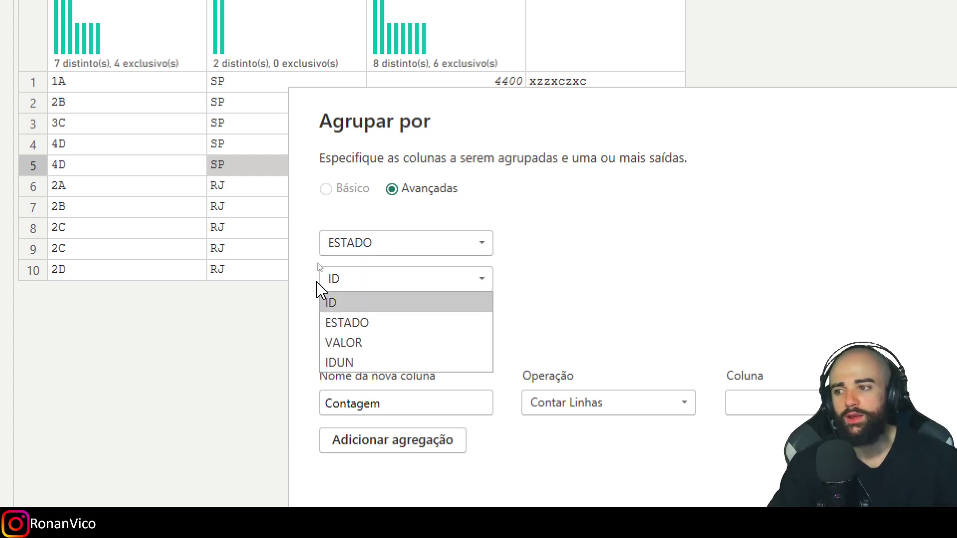
{"action": "left_click", "coordinate": [355, 249]}
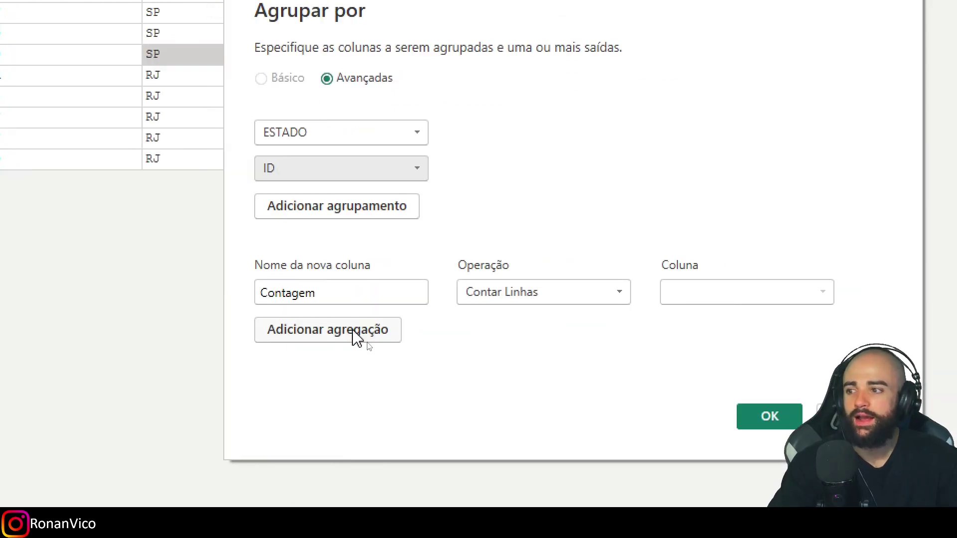
- Keep Contagem as Contar Linhas, add a second aggregation AS LINHAS with the operation Todas as Linhas, and apply the grouping
{"action": "left_click", "coordinate": [423, 333]}
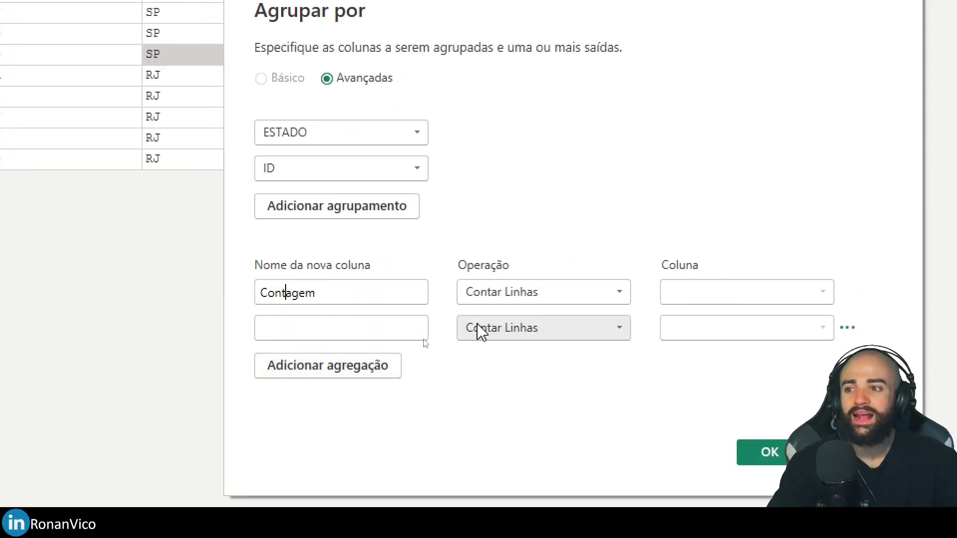
{"action": "left_click", "coordinate": [482, 295]}
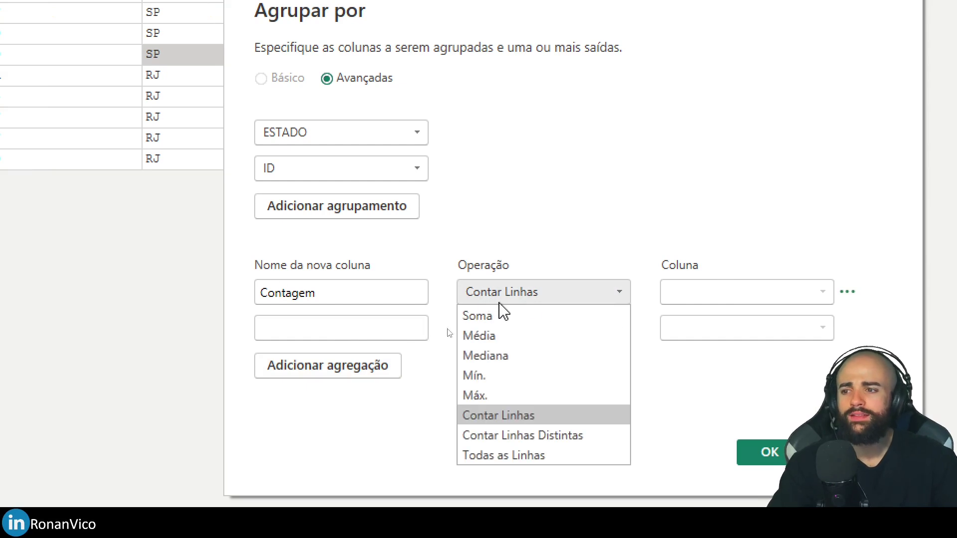
{"action": "left_click", "coordinate": [720, 293]}
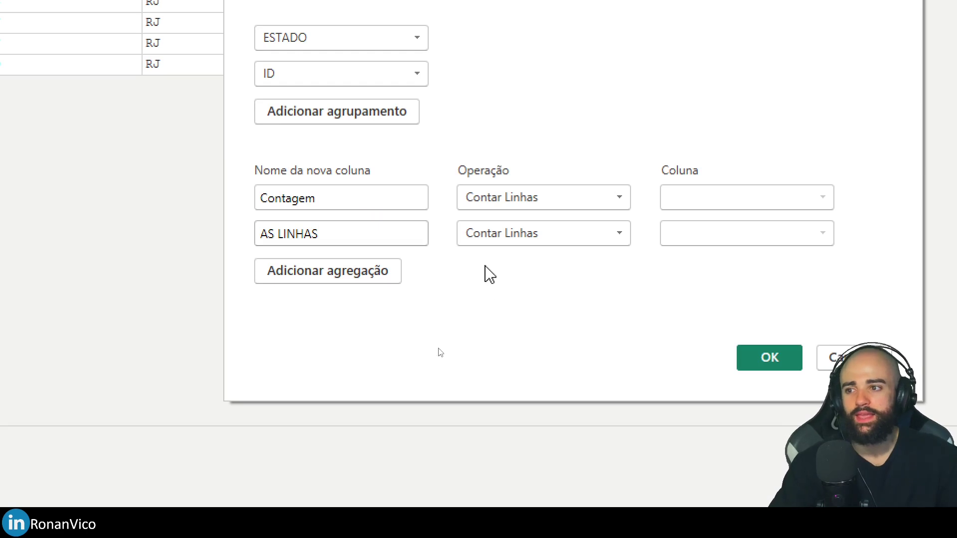
{"action": "left_click", "coordinate": [501, 233]}
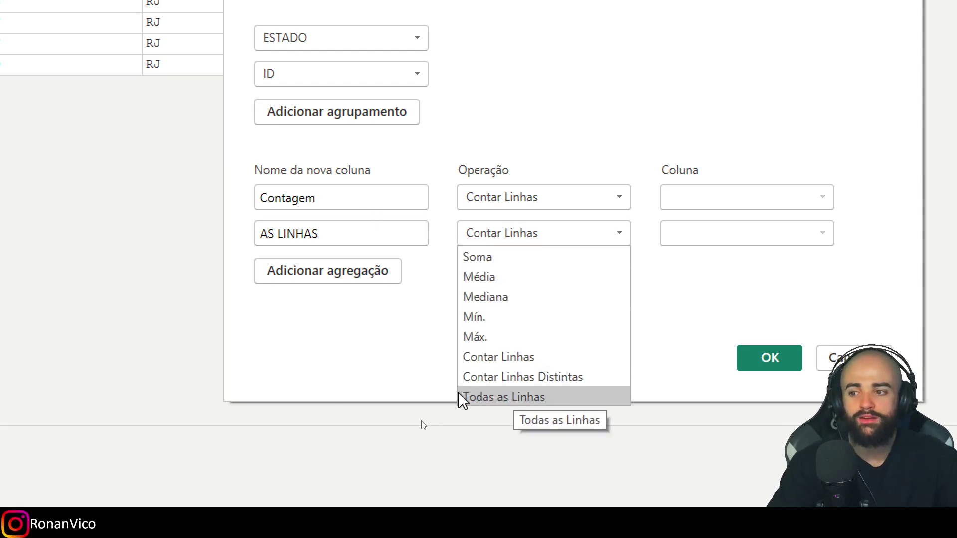
{"action": "left_click", "coordinate": [518, 398]}
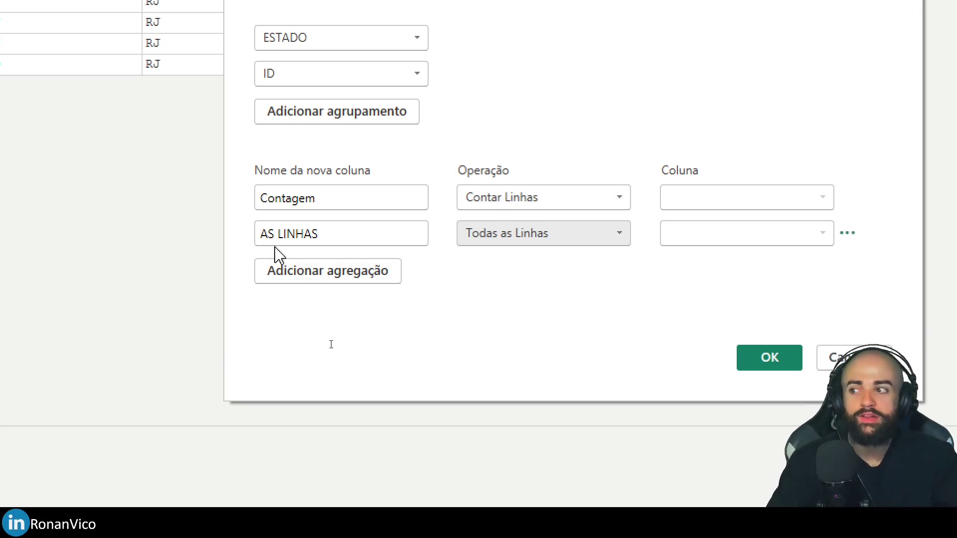
{"action": "left_click_drag", "start_coordinate": [353, 228], "coordinate": [259, 244]}
{"action": "left_click", "coordinate": [770, 358]}
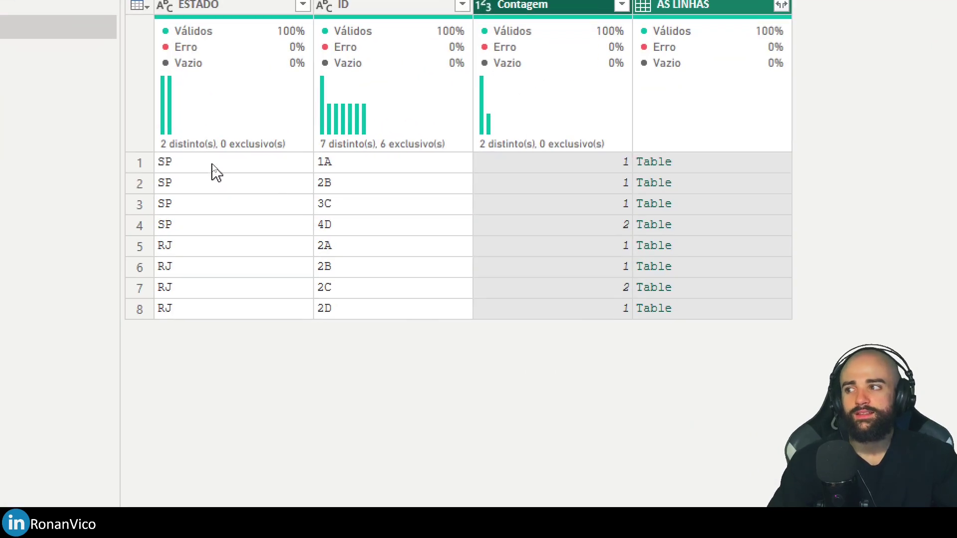
- Review the Contagem values of the grouped SP rows with IDs 1A, 2B and 4D
{"action": "left_click", "coordinate": [253, 169]}
{"action": "left_click", "coordinate": [275, 166]}
{"action": "left_click", "coordinate": [528, 165]}
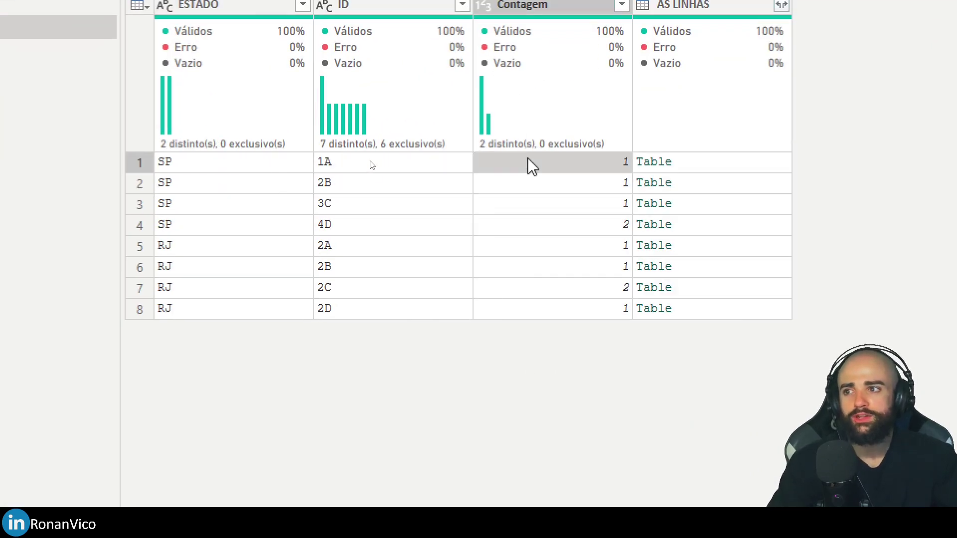
{"action": "left_click", "coordinate": [293, 188]}
{"action": "left_click", "coordinate": [348, 188]}
{"action": "left_click", "coordinate": [527, 185]}
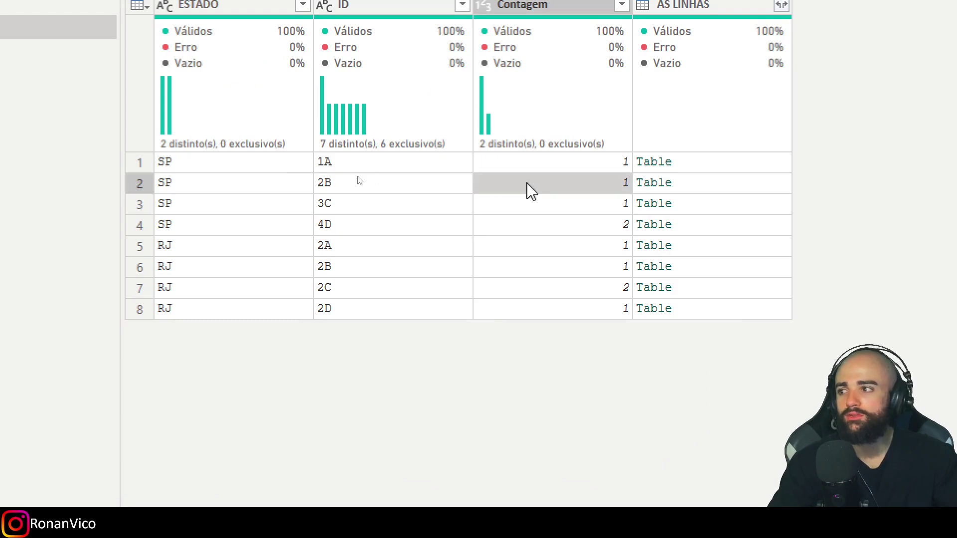
{"action": "left_click", "coordinate": [276, 225]}
{"action": "left_click", "coordinate": [357, 229]}
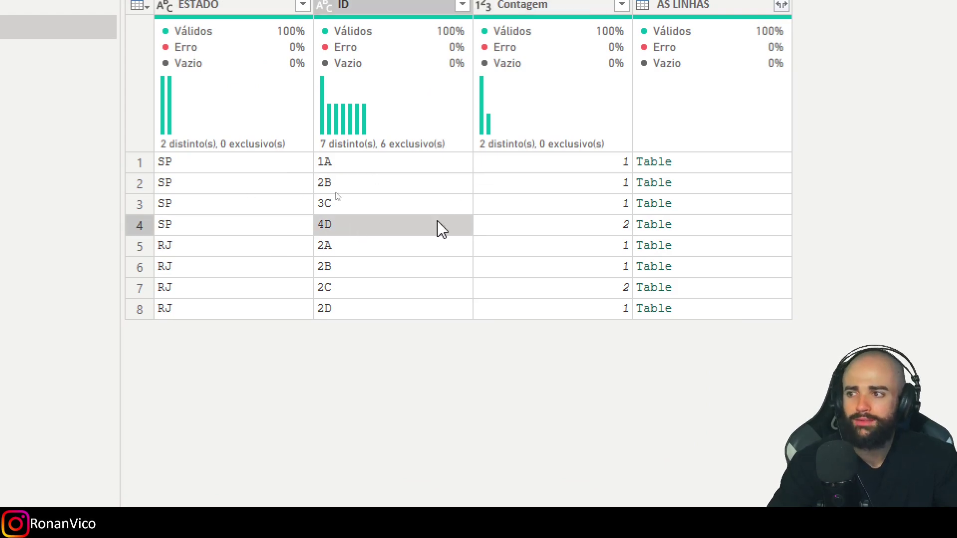
{"action": "left_click", "coordinate": [531, 227]}
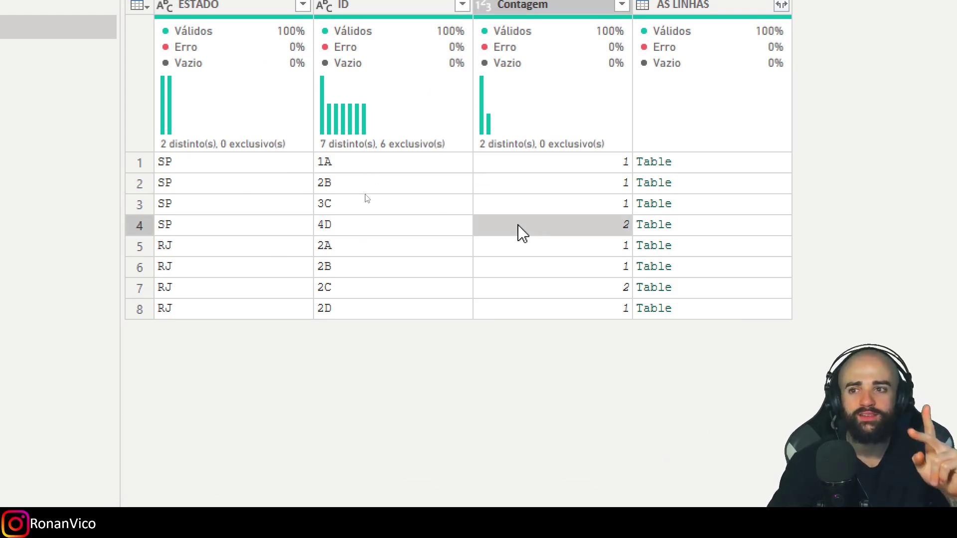
- Inspect the nested AS LINHAS table of the SP row with ID 1A and recheck the count for ID 4D
{"action": "left_click", "coordinate": [738, 164]}
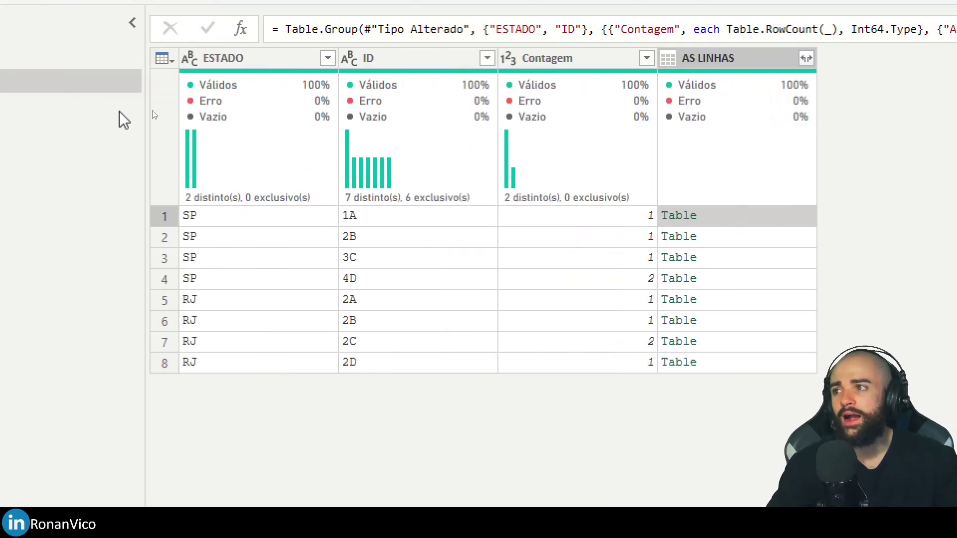
{"action": "left_click", "coordinate": [556, 279]}
{"action": "left_click", "coordinate": [237, 280]}
{"action": "left_click", "coordinate": [379, 279]}
{"action": "left_click", "coordinate": [557, 280]}
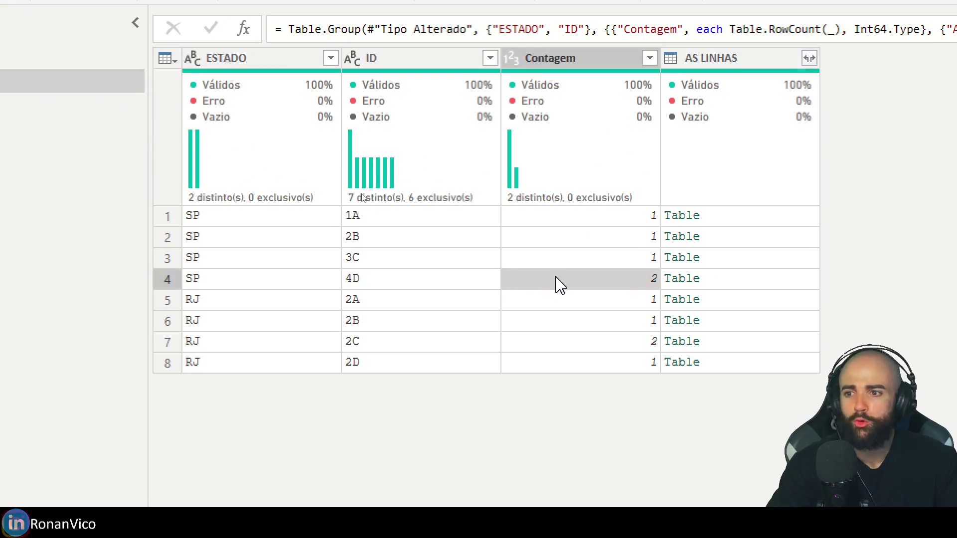
- Examine the grouped SP row with ID 4D and preview the records inside its nested AS LINHAS table
{"action": "left_click", "coordinate": [379, 279]}
{"action": "left_click", "coordinate": [504, 285]}
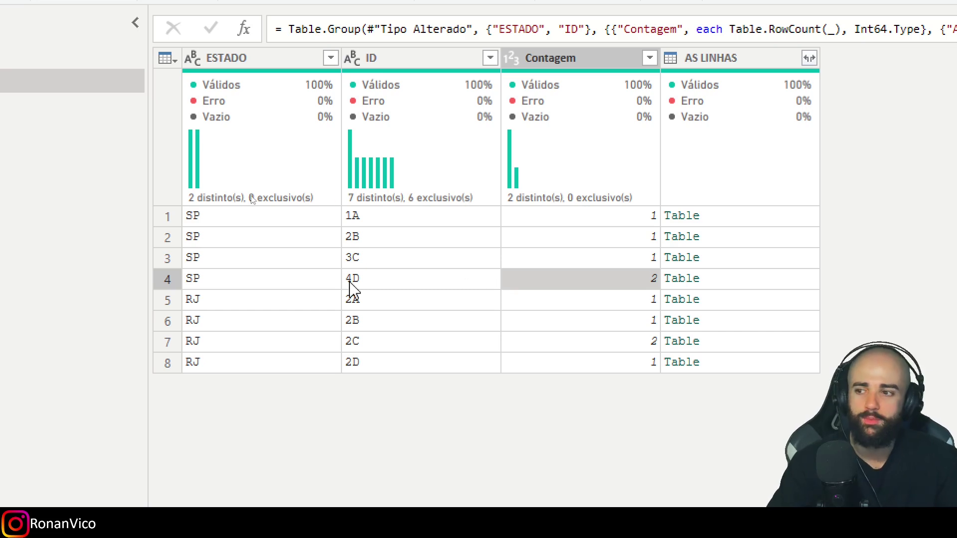
{"action": "left_click", "coordinate": [286, 286]}
{"action": "left_click", "coordinate": [354, 287]}
{"action": "left_click", "coordinate": [554, 286]}
{"action": "left_click", "coordinate": [283, 289]}
{"action": "left_click", "coordinate": [398, 285]}
{"action": "left_click", "coordinate": [515, 285]}
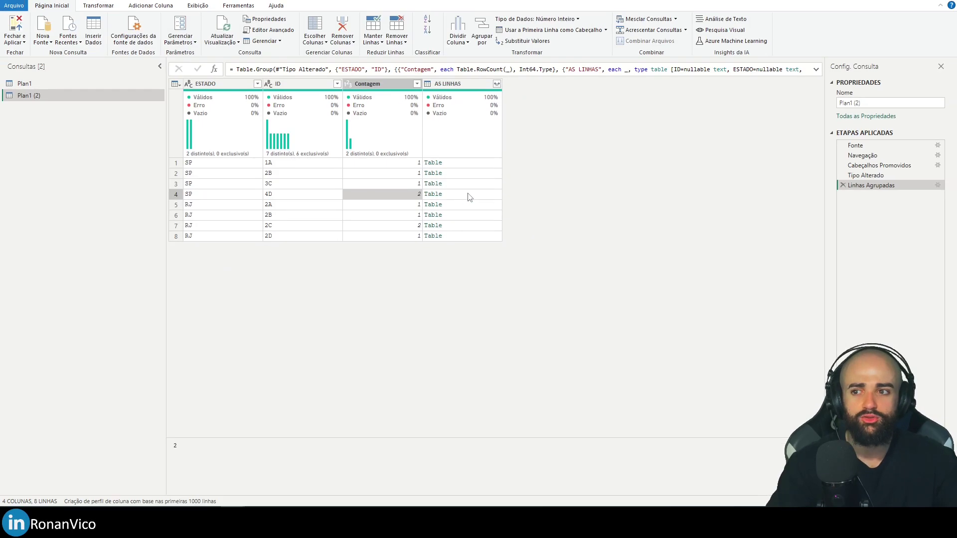
{"action": "left_click", "coordinate": [747, 286]}
{"action": "left_click_drag", "start_coordinate": [394, 433], "coordinate": [385, 267]}
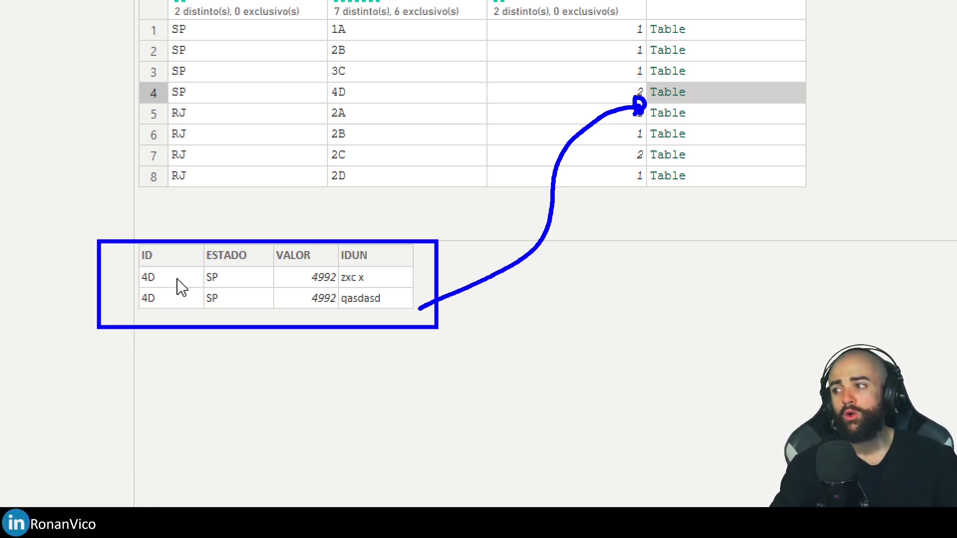
{"action": "key", "text": "Escape"}
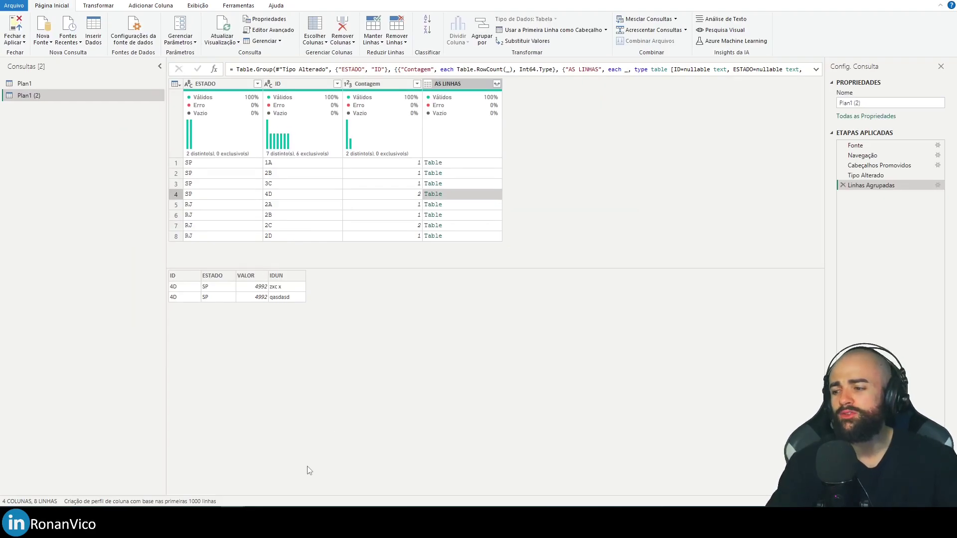
- Open the source workbook 3.xlsx in Excel from the C:\pasta4\AG folder
{"action": "left_click", "coordinate": [112, 519]}
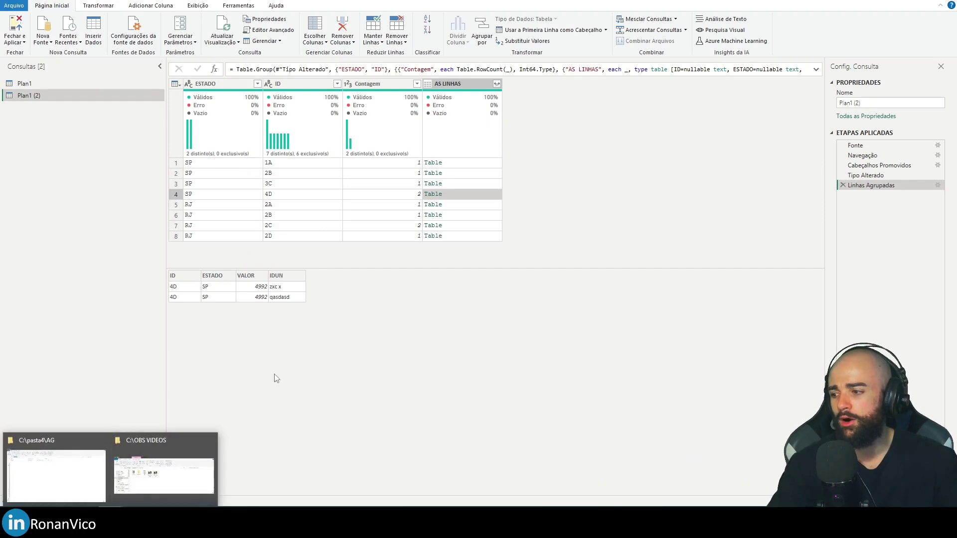
{"action": "left_click", "coordinate": [58, 469]}
{"action": "left_click", "coordinate": [204, 96]}
{"action": "double_click", "coordinate": [204, 98]}
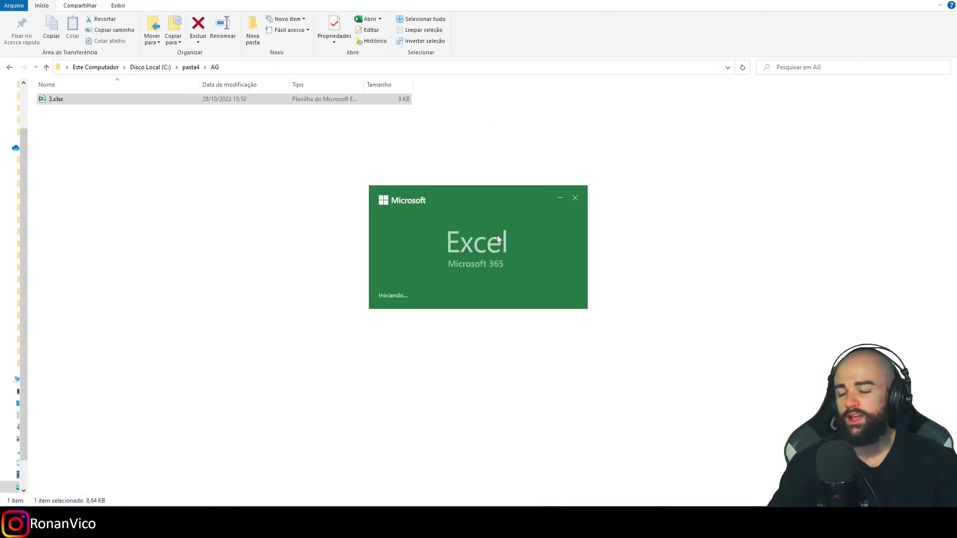
- Set the VALOR of the second SP 4D row to 9999 and of the second RJ 2C row to 8888
{"action": "left_click_drag", "start_coordinate": [80, 159], "coordinate": [329, 186]}
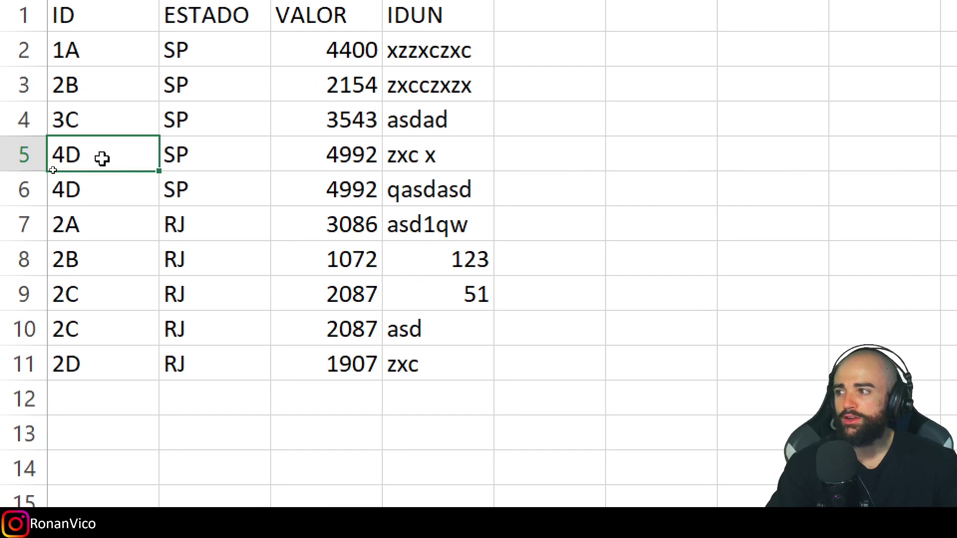
{"action": "left_click", "coordinate": [366, 186]}
{"action": "type", "text": "5000"}
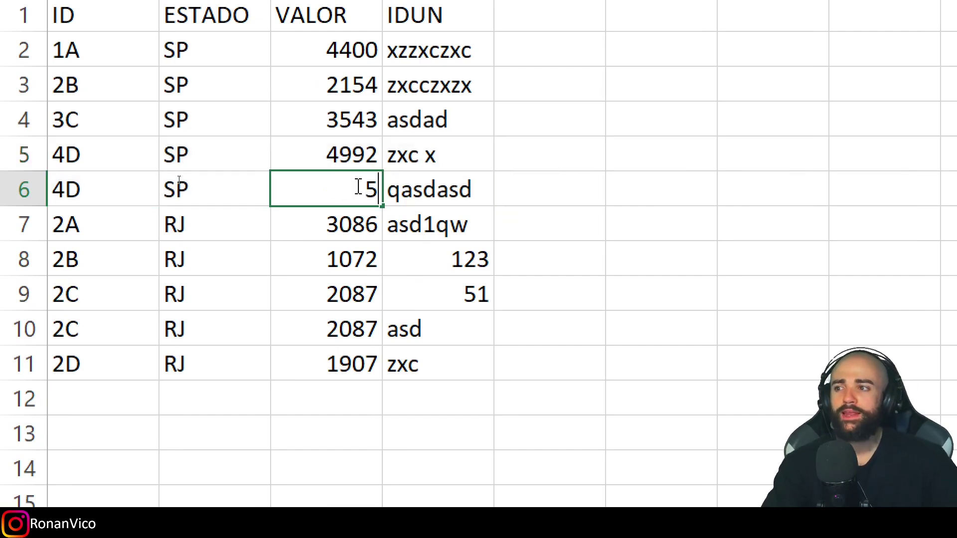
{"action": "key", "text": "BackSpace"}
{"action": "key", "text": "BackSpace"}
{"action": "type", "text": "9"}
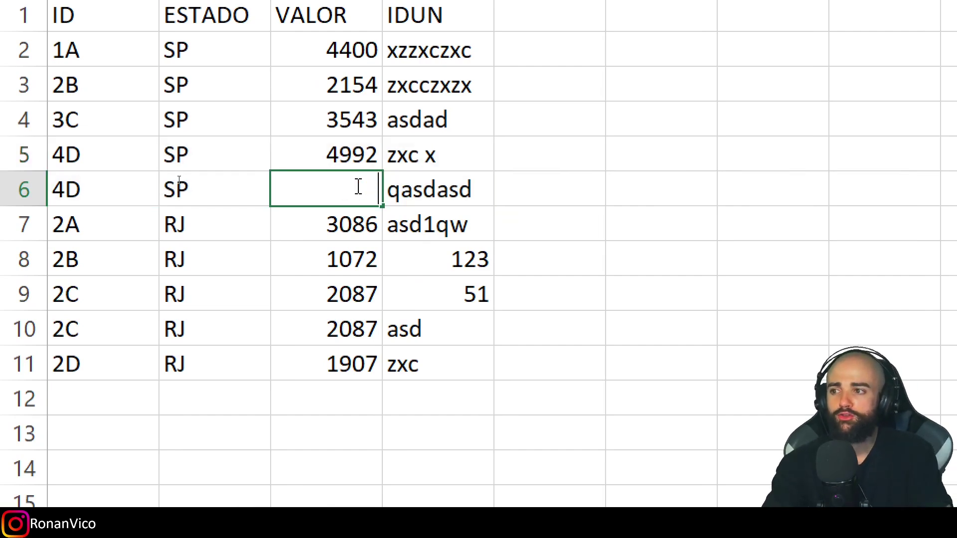
{"action": "type", "text": "9"}
{"action": "key", "text": "Return"}
{"action": "left_click", "coordinate": [363, 327]}
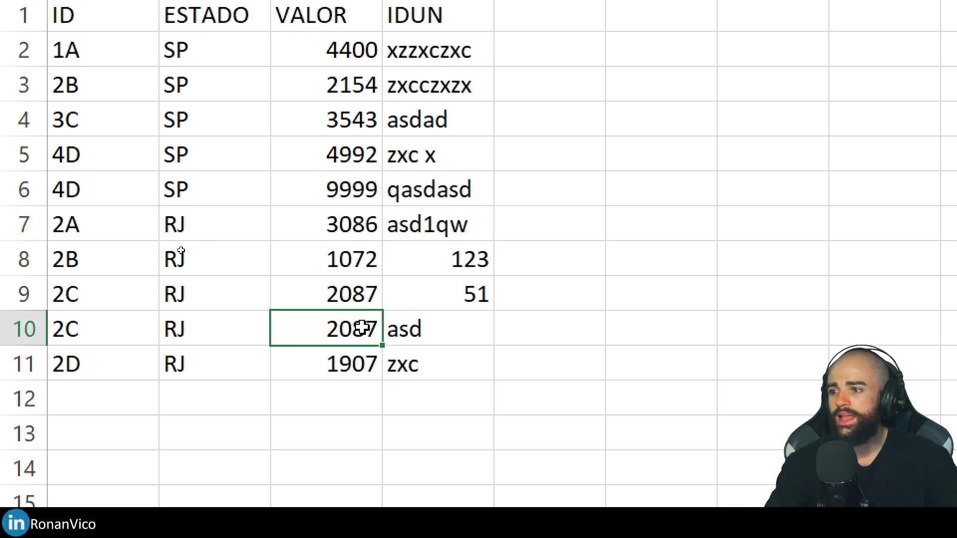
{"action": "type", "text": "888"}
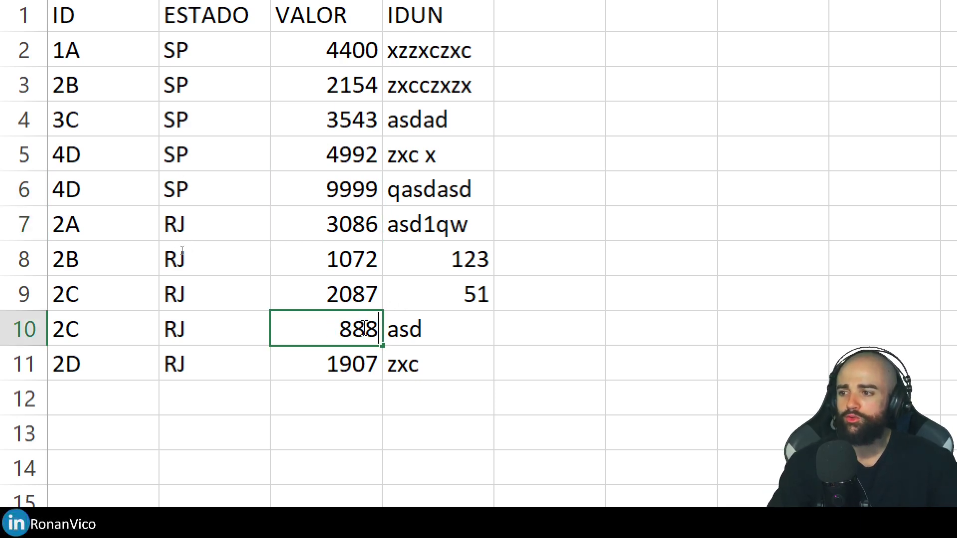
{"action": "key", "text": "Return"}
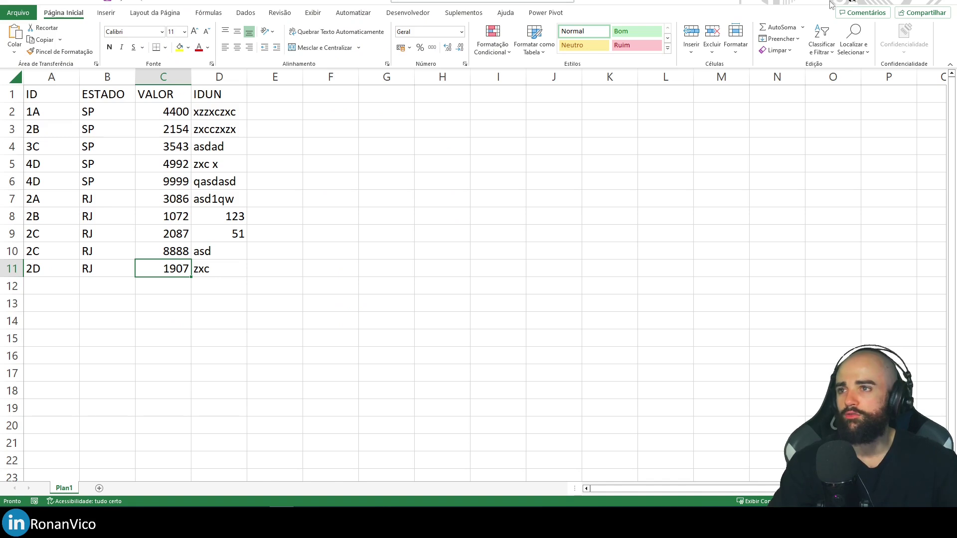
- Close the workbook and refresh the Plan1 (2) preview back in the Power Query Editor
{"action": "left_click", "coordinate": [946, 1]}
{"action": "left_click", "coordinate": [233, 516]}
{"action": "left_click", "coordinate": [298, 440]}
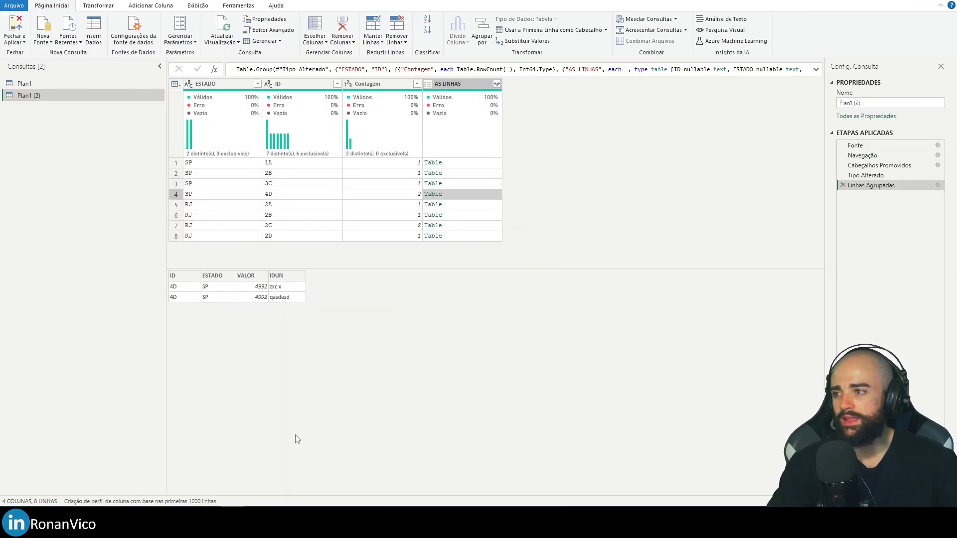
{"action": "left_click", "coordinate": [222, 42]}
{"action": "left_click", "coordinate": [224, 64]}
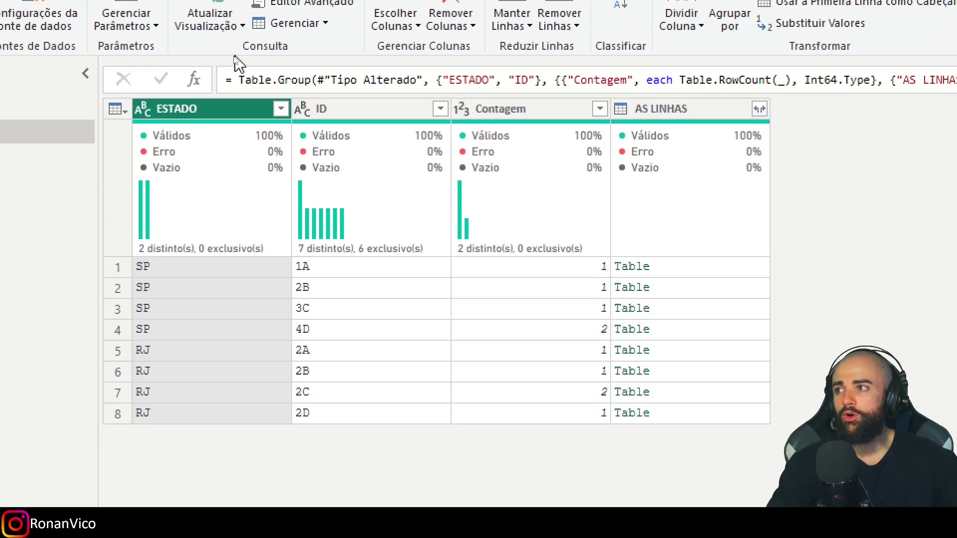
{"action": "left_click", "coordinate": [222, 42]}
{"action": "left_click", "coordinate": [220, 55]}
{"action": "left_click", "coordinate": [664, 209]}
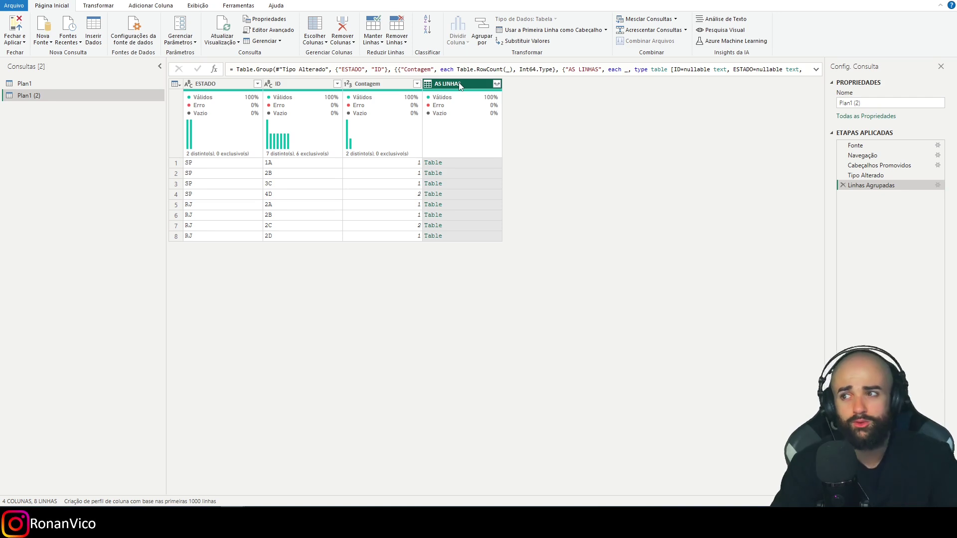
- Start a custom column for the grouped query and move its dialog clear of the AS LINHAS column
{"action": "mouse_move", "coordinate": [466, 96]}
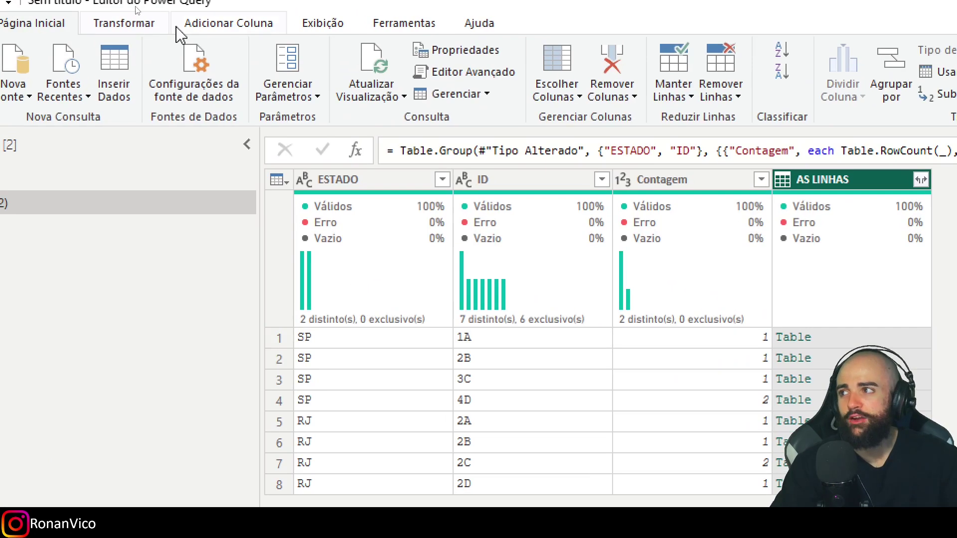
{"action": "left_click", "coordinate": [150, 6]}
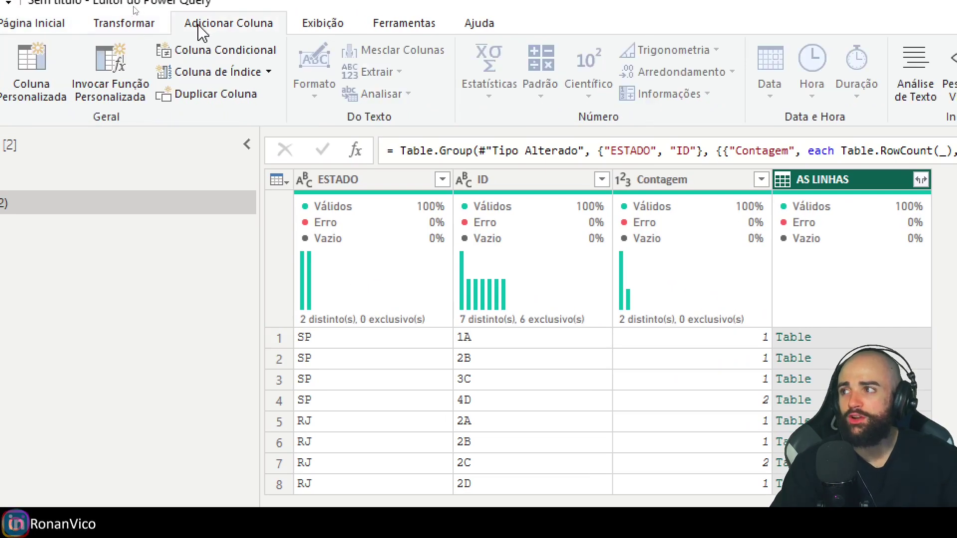
{"action": "left_click", "coordinate": [31, 64]}
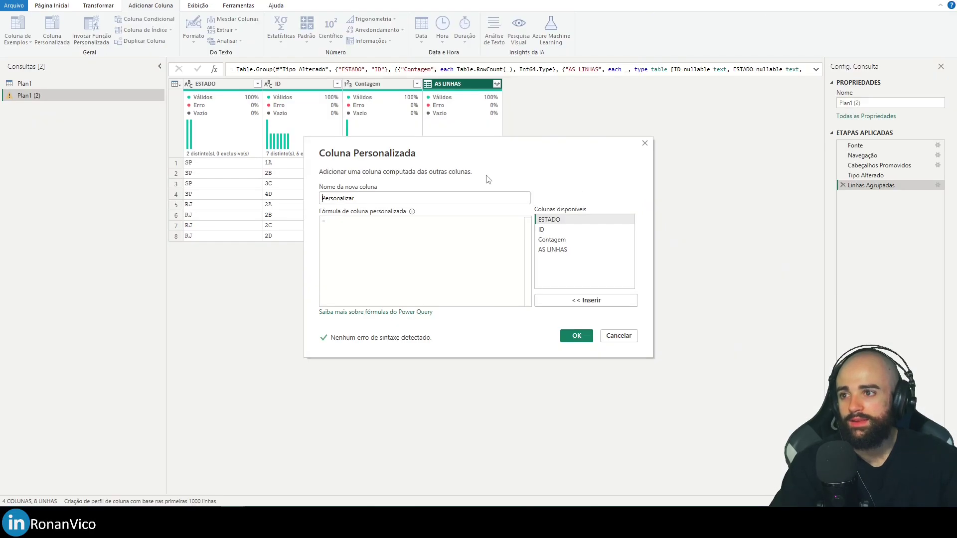
{"action": "left_click_drag", "start_coordinate": [454, 145], "coordinate": [643, 72]}
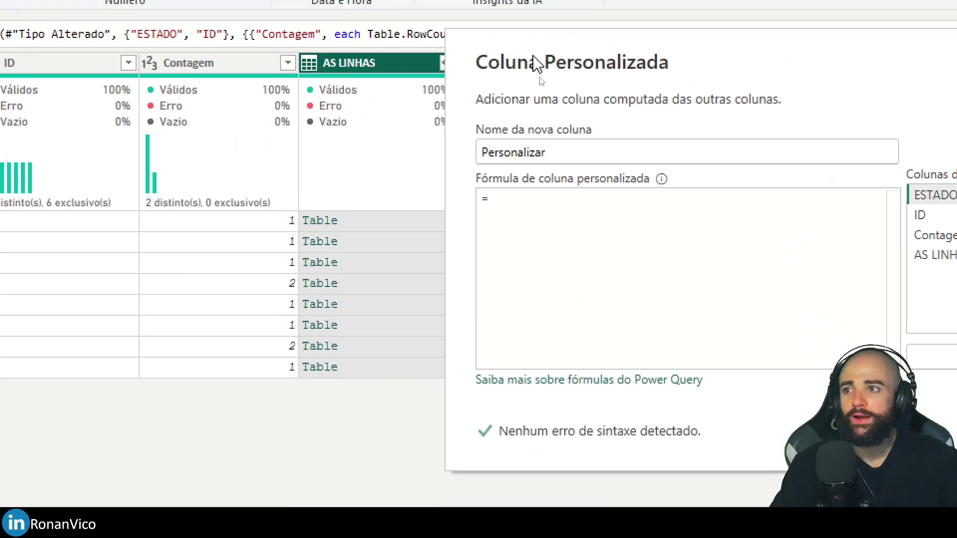
{"action": "left_click_drag", "start_coordinate": [537, 64], "coordinate": [627, 46]}
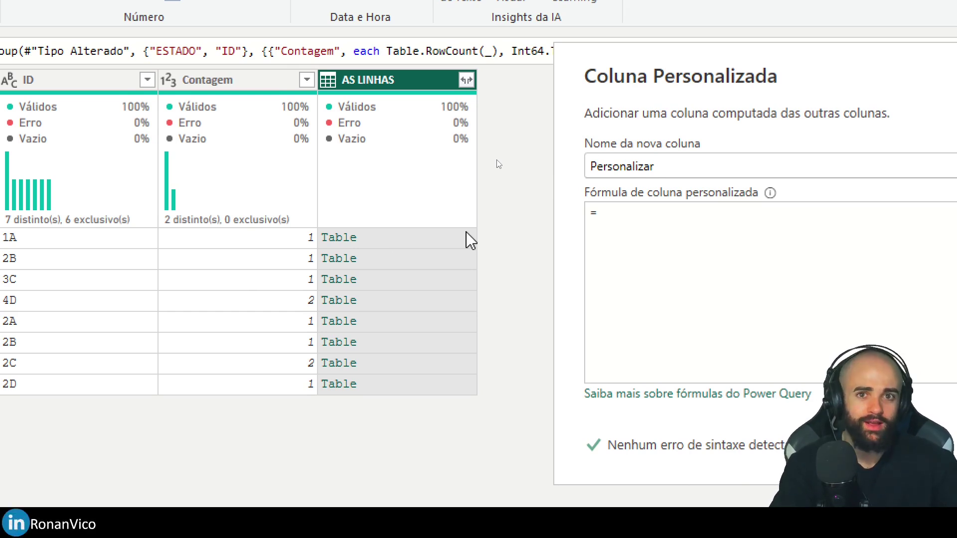
- Begin the custom column formula on a new line with if Table.RowCount
{"action": "key", "text": "Return"}
{"action": "type", "text": "if "}
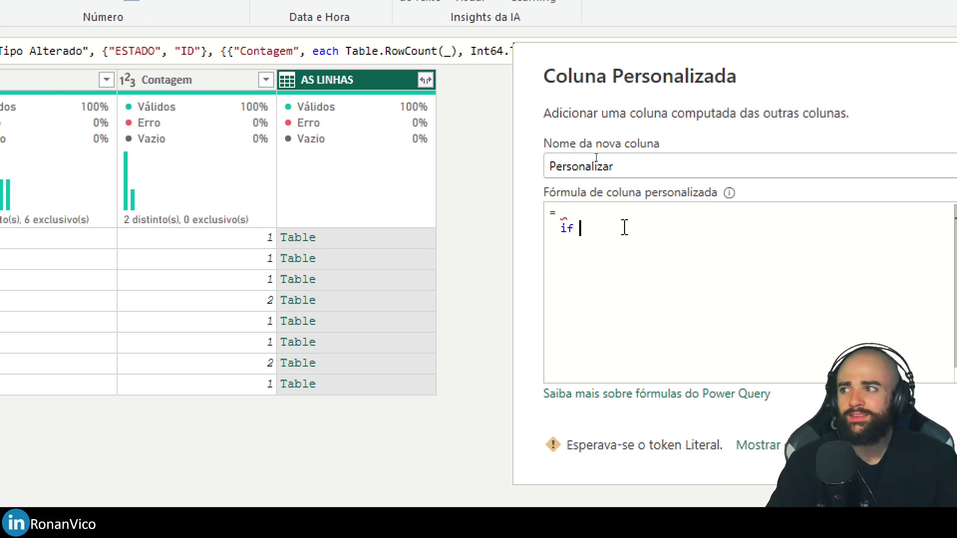
{"action": "type", "text": "T"}
{"action": "type", "text": "CountRo"}
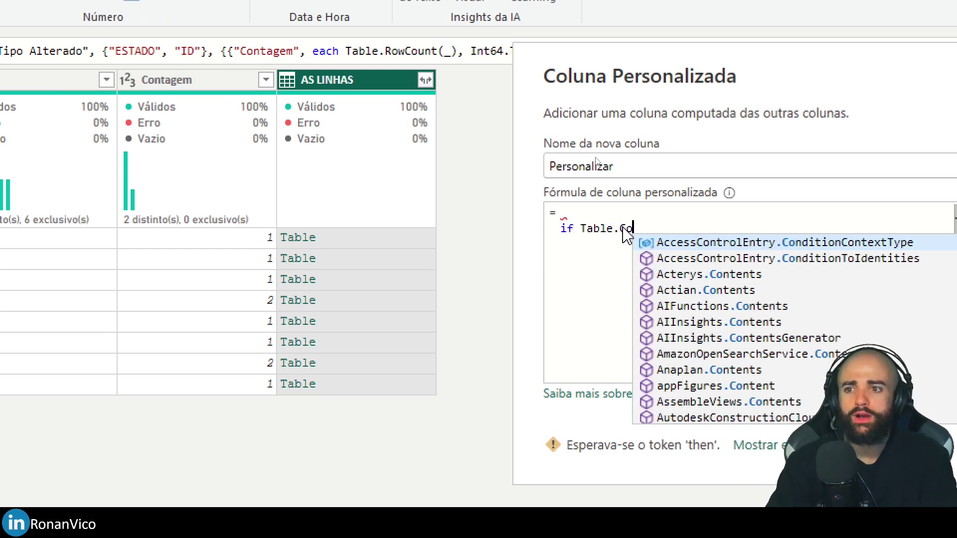
{"action": "key", "text": "BackSpace"}
{"action": "key", "text": "BackSpace"}
{"action": "key", "text": "BackSpace"}
{"action": "key", "text": "BackSpace"}
{"action": "key", "text": "BackSpace"}
{"action": "key", "text": "BackSpace"}
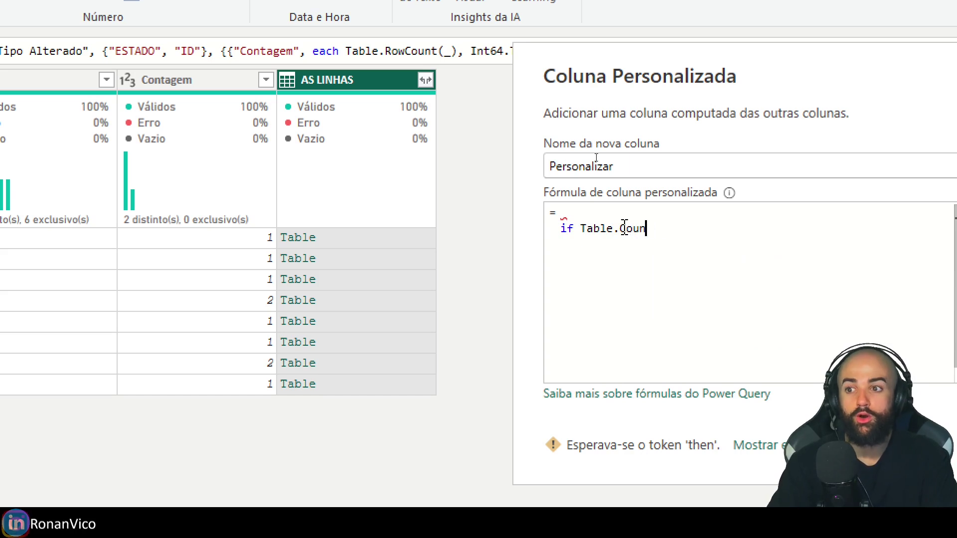
{"action": "type", "text": "Row"}
{"action": "key", "text": "Tab"}
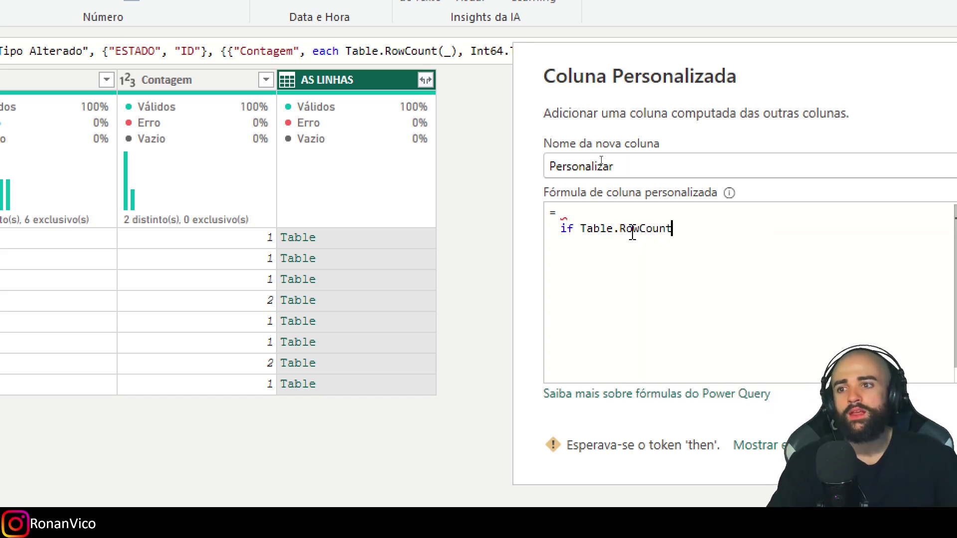
- Give Table.RowCount the [AS LINHAS] column as its argument in parentheses
{"action": "left_click_drag", "start_coordinate": [581, 229], "coordinate": [680, 228]}
{"action": "left_click", "coordinate": [680, 229]}
{"action": "type", "text": "([A"}
{"action": "key", "text": "Tab"}
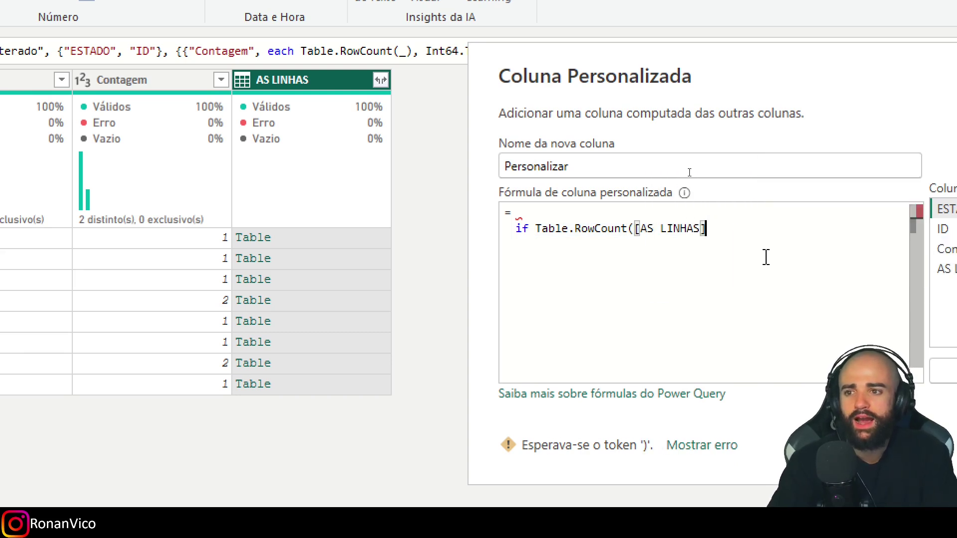
{"action": "type", "text": ")"}
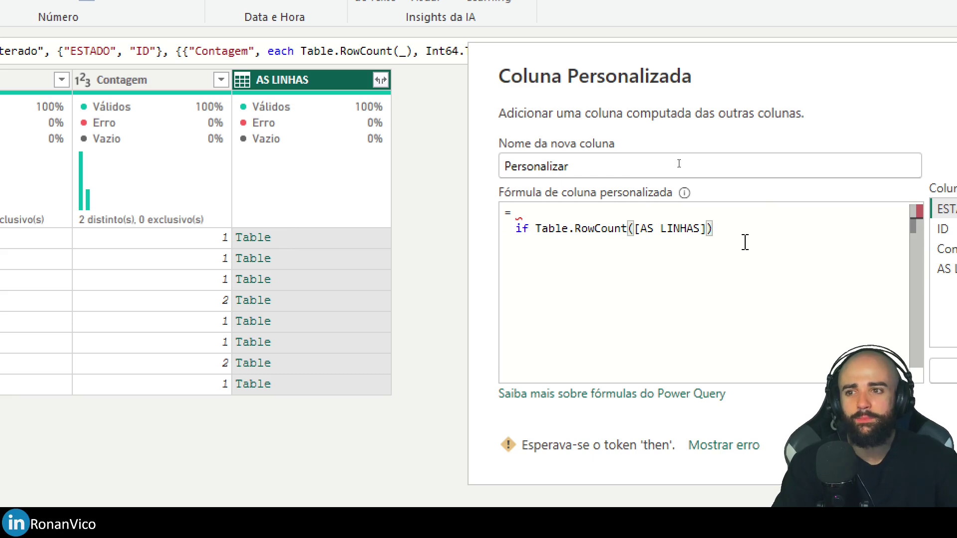
- Complete the formula with = 1 then [AS LINHAS]{0}[Valor] else 0 and add the custom column
{"action": "type", "text": " = 1 then ["}
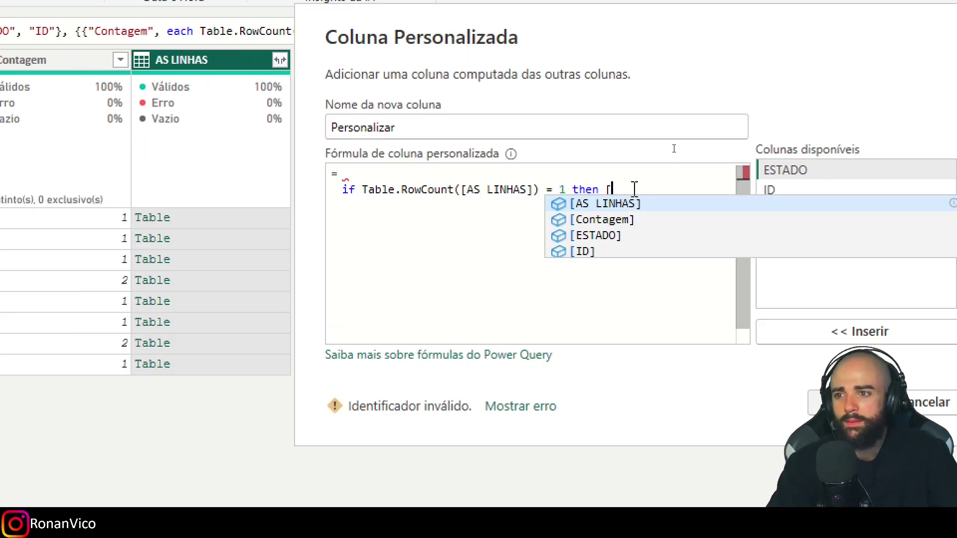
{"action": "key", "text": "Tab"}
{"action": "type", "text": "{0}["}
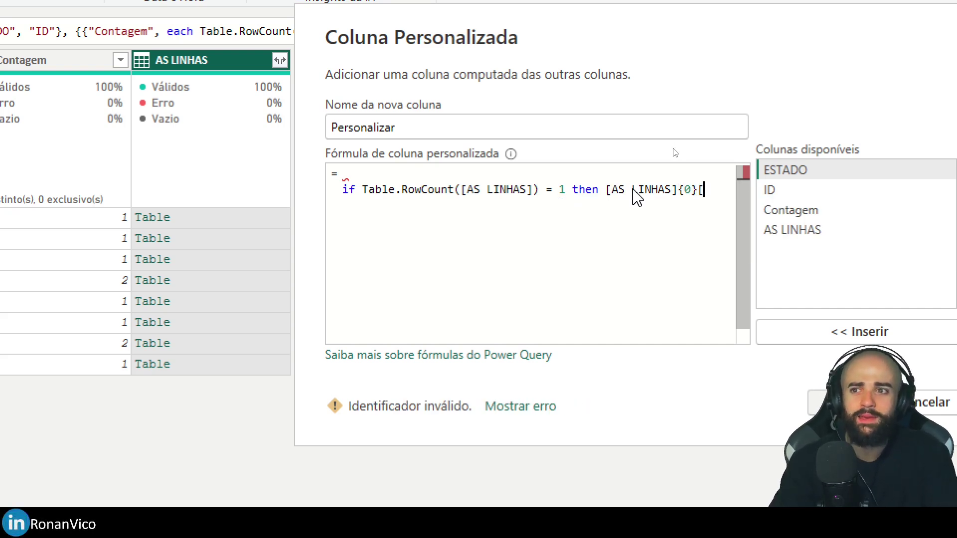
{"action": "type", "text": "Va"}
{"action": "key", "text": "BackSpace"}
{"action": "key", "text": "BackSpace"}
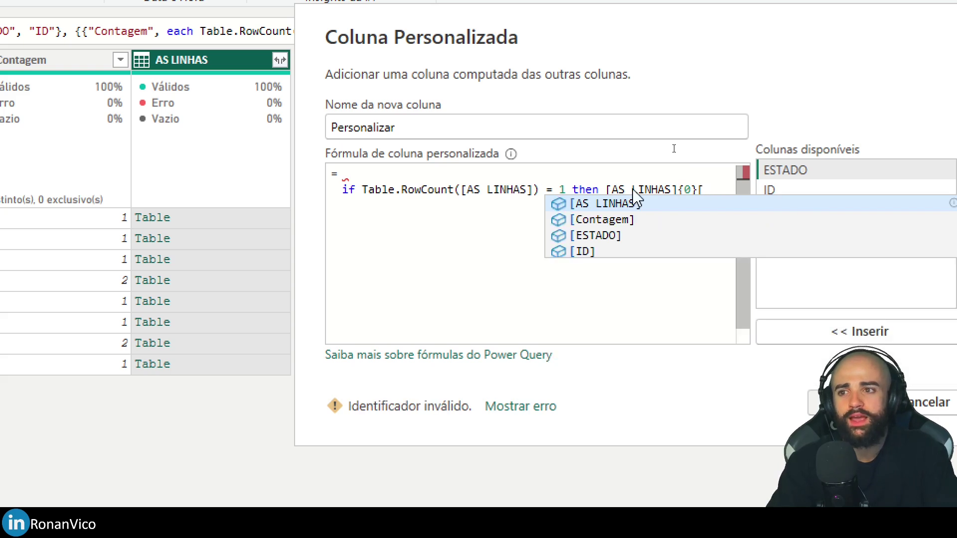
{"action": "key", "text": "Escape"}
{"action": "type", "text": "Valor] "}
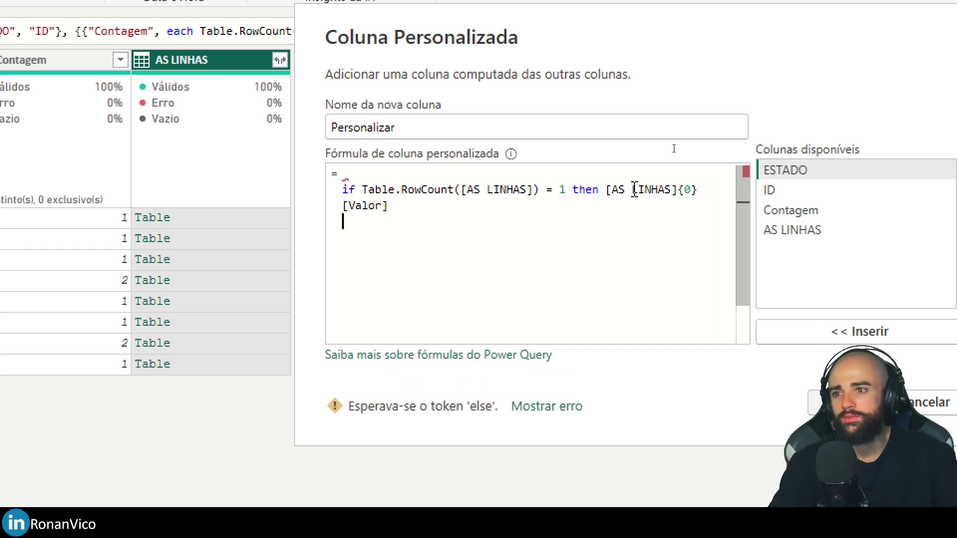
{"action": "type", "text": "else 0"}
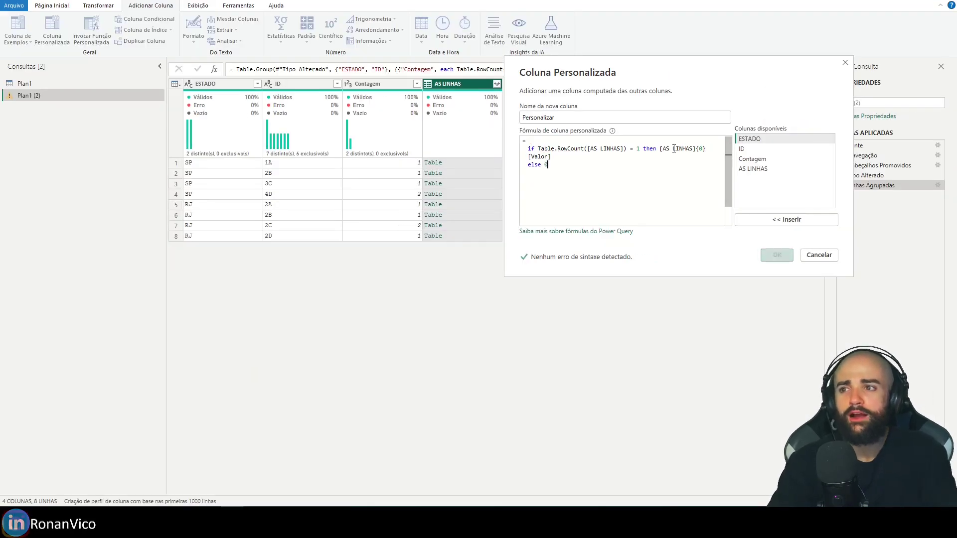
{"action": "left_click", "coordinate": [778, 256]}
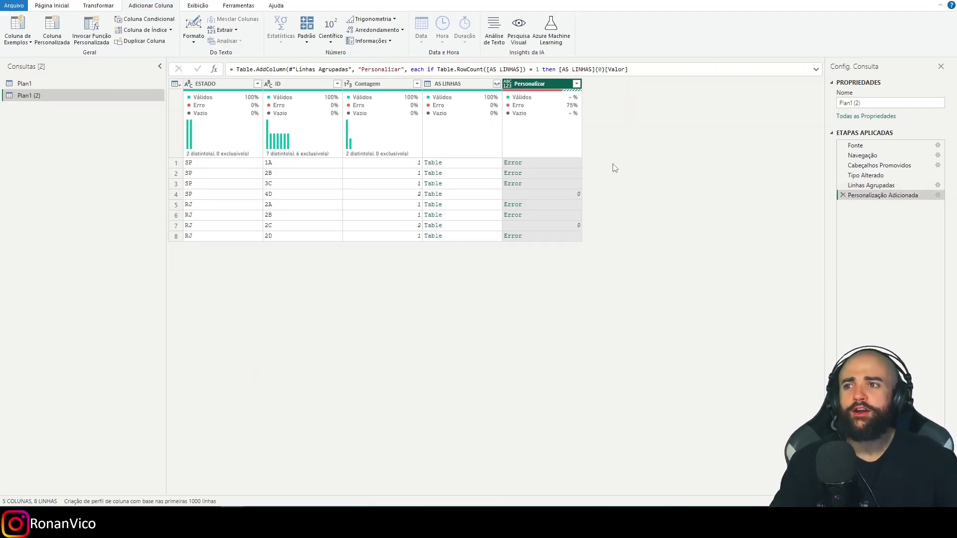
- Inspect the error in the first row of Personalizar and compare the column's results with the Contagem values
{"action": "left_click", "coordinate": [560, 160]}
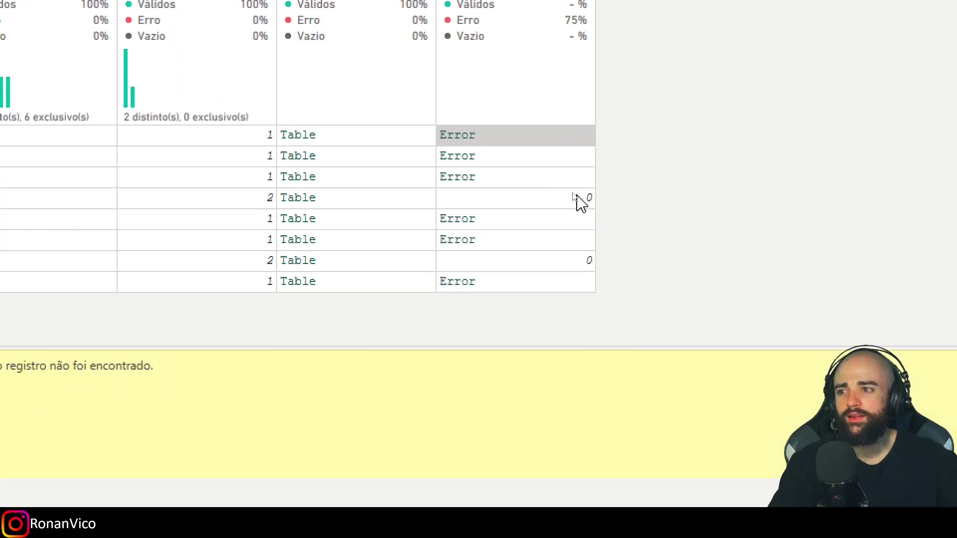
{"action": "left_click", "coordinate": [574, 195]}
{"action": "left_click", "coordinate": [410, 194]}
{"action": "left_click", "coordinate": [514, 204]}
{"action": "left_click", "coordinate": [194, 205]}
{"action": "left_click", "coordinate": [487, 204]}
{"action": "left_click", "coordinate": [236, 133]}
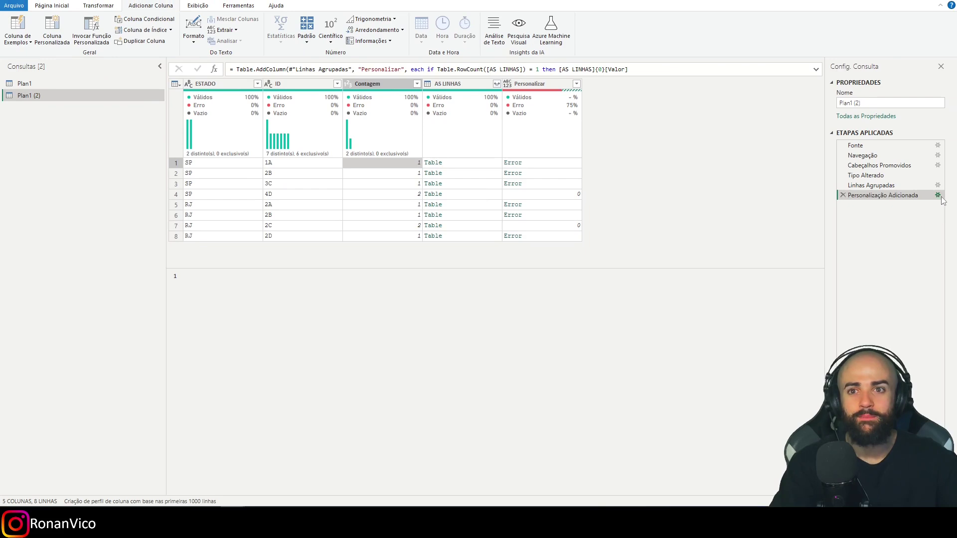
- Edit the Personalização Adicionada step so the custom column formula references [VALOR] in uppercase, and apply it
{"action": "left_click", "coordinate": [938, 196]}
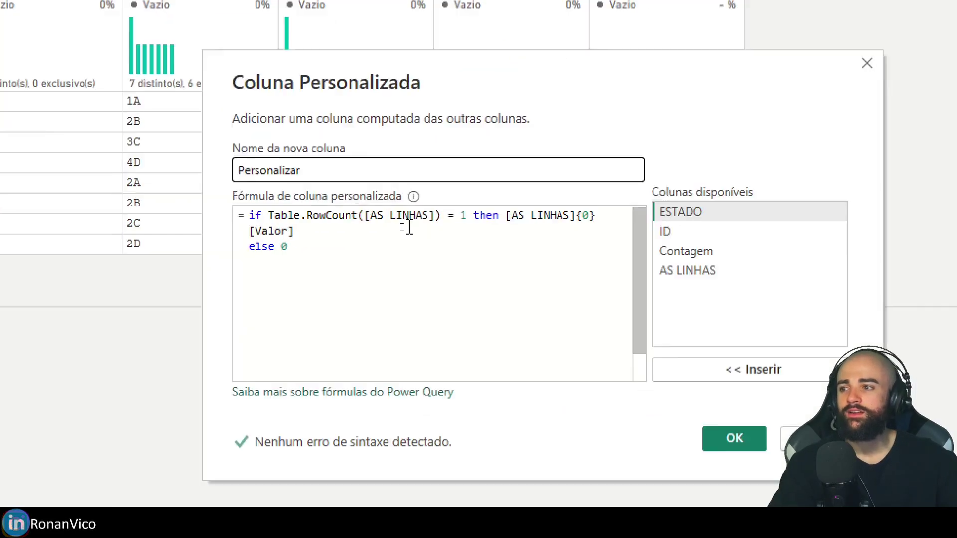
{"action": "double_click", "coordinate": [295, 232]}
{"action": "type", "text": "VALOR"}
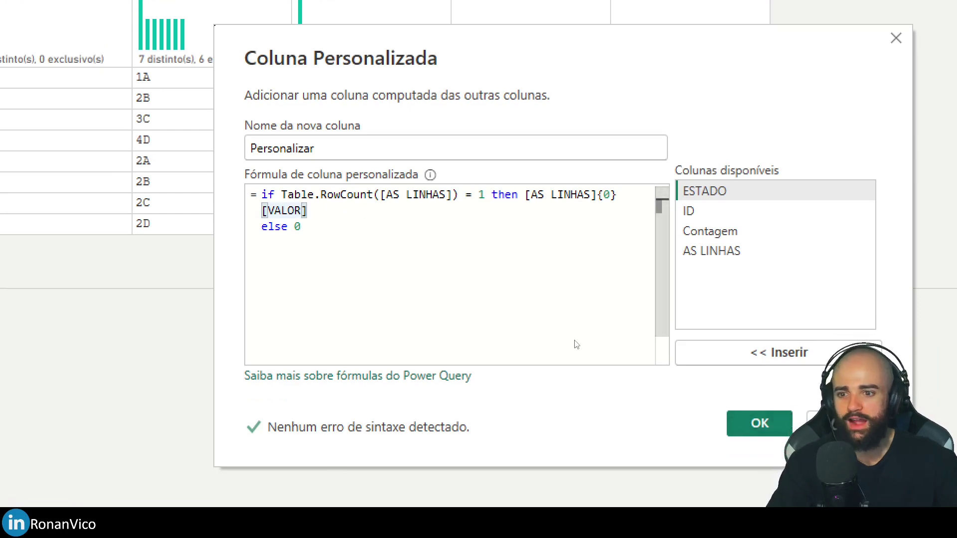
{"action": "left_click", "coordinate": [758, 444]}
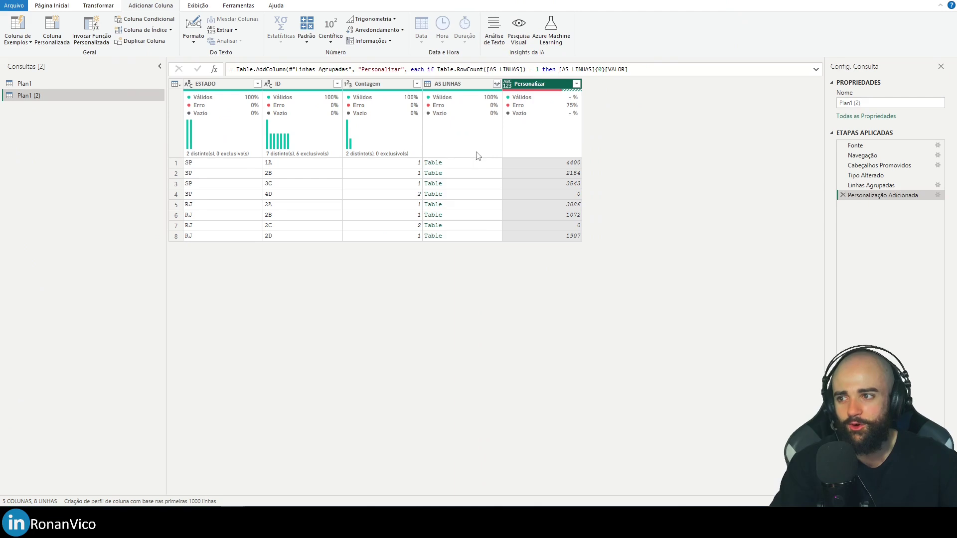
- Examine the nested tables of the 1A and 4D rows against the then and else parts of the formula
{"action": "left_click", "coordinate": [448, 248]}
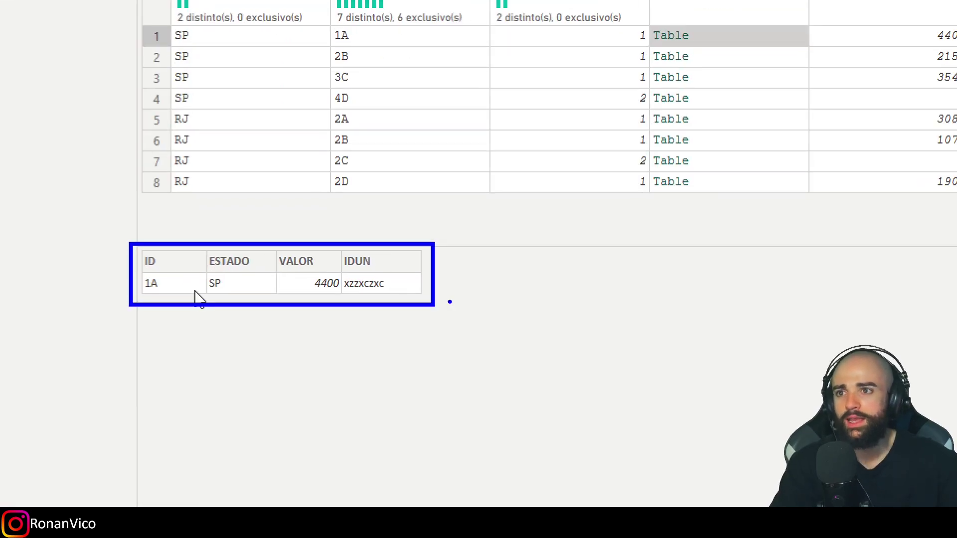
{"action": "left_click", "coordinate": [608, 97]}
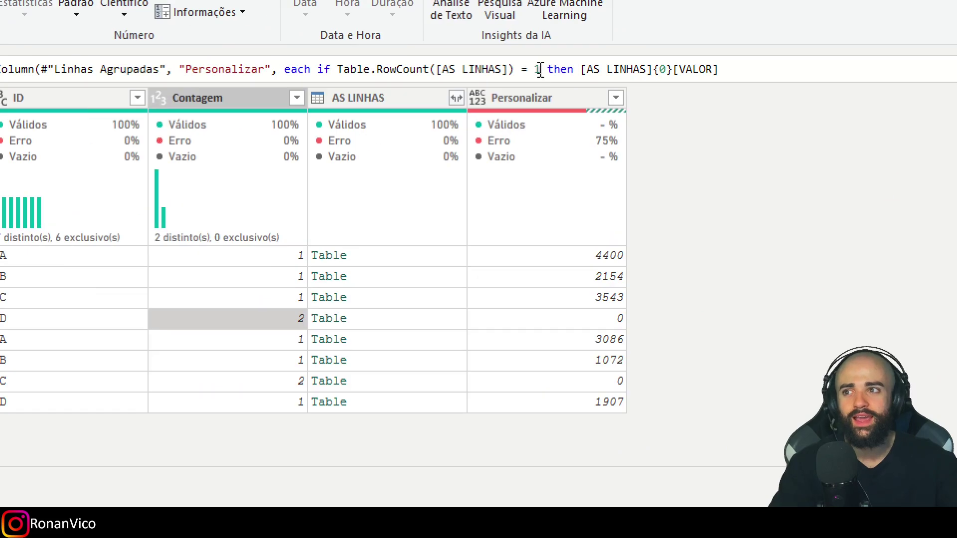
{"action": "left_click_drag", "start_coordinate": [539, 70], "coordinate": [528, 70]}
{"action": "left_click_drag", "start_coordinate": [586, 70], "coordinate": [808, 68]}
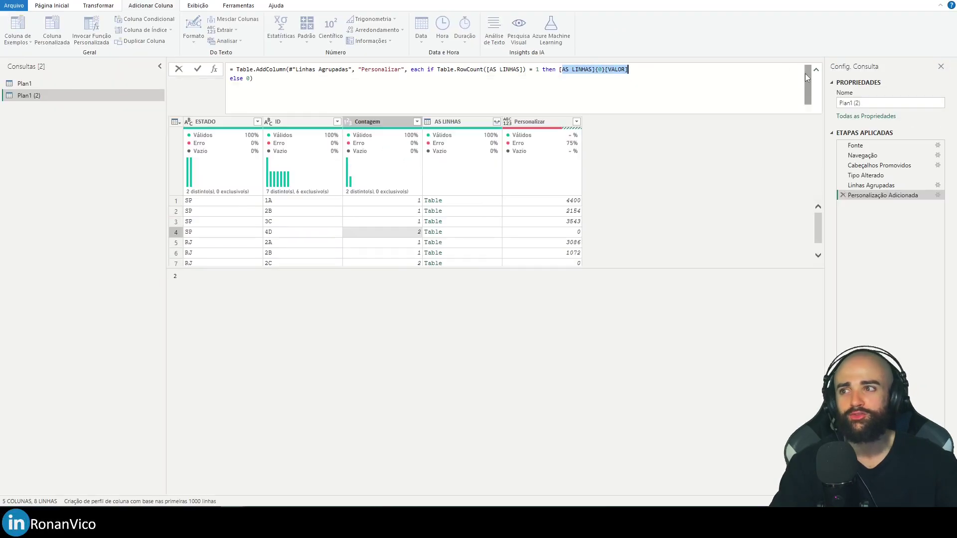
{"action": "double_click", "coordinate": [248, 78]}
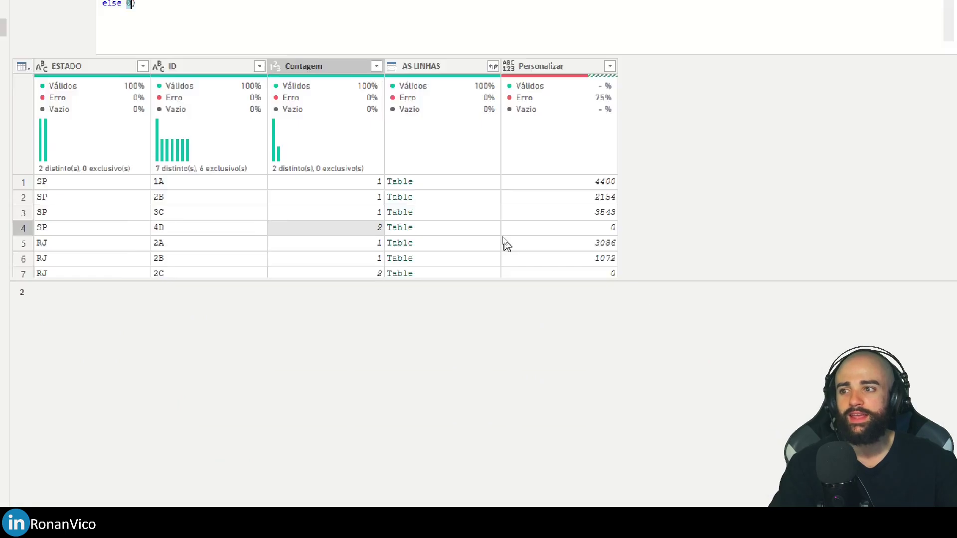
{"action": "left_click", "coordinate": [489, 228]}
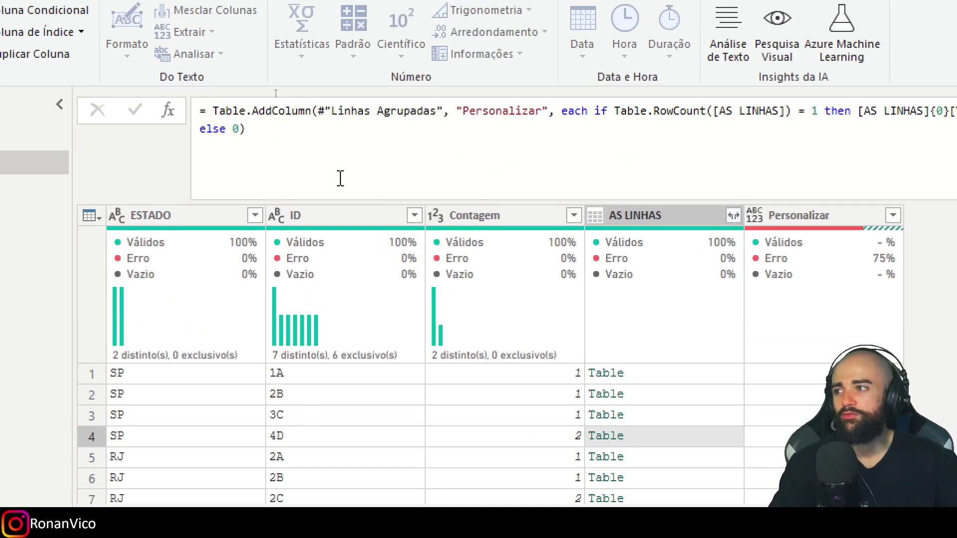
- Replace the 0 in the formula's else branch with [AS LINHAS] and apply the change
{"action": "double_click", "coordinate": [237, 129]}
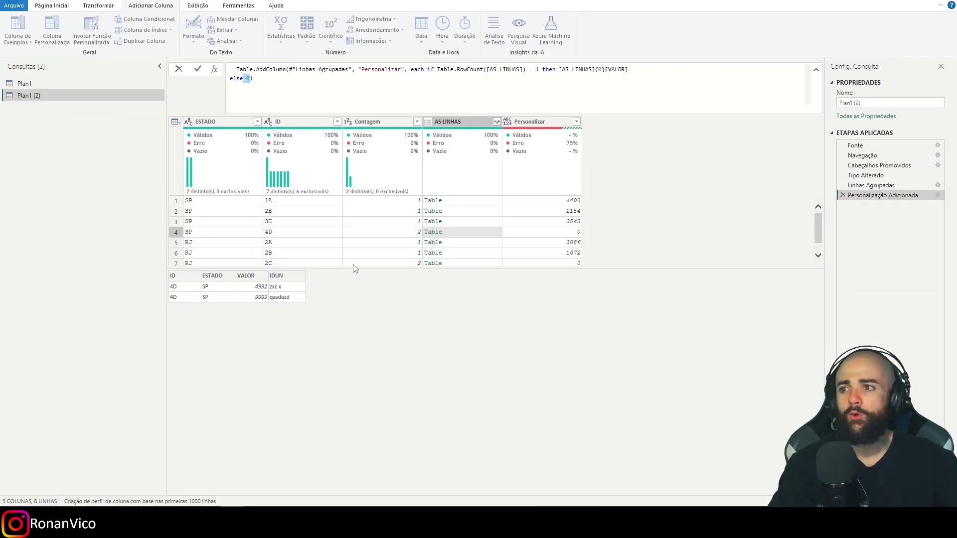
{"action": "key", "text": "BackSpace"}
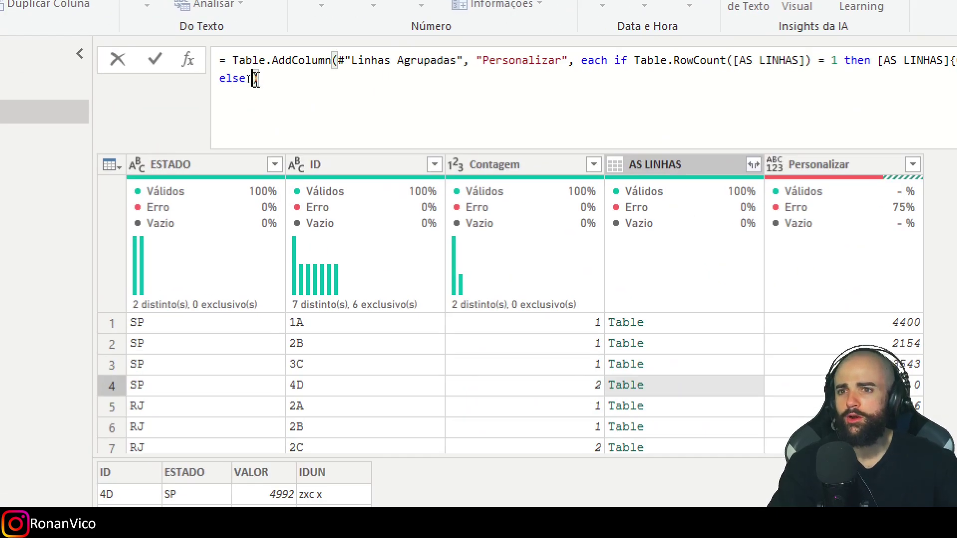
{"action": "type", "text": "[T"}
{"action": "left_click_drag", "start_coordinate": [684, 69], "coordinate": [757, 69]}
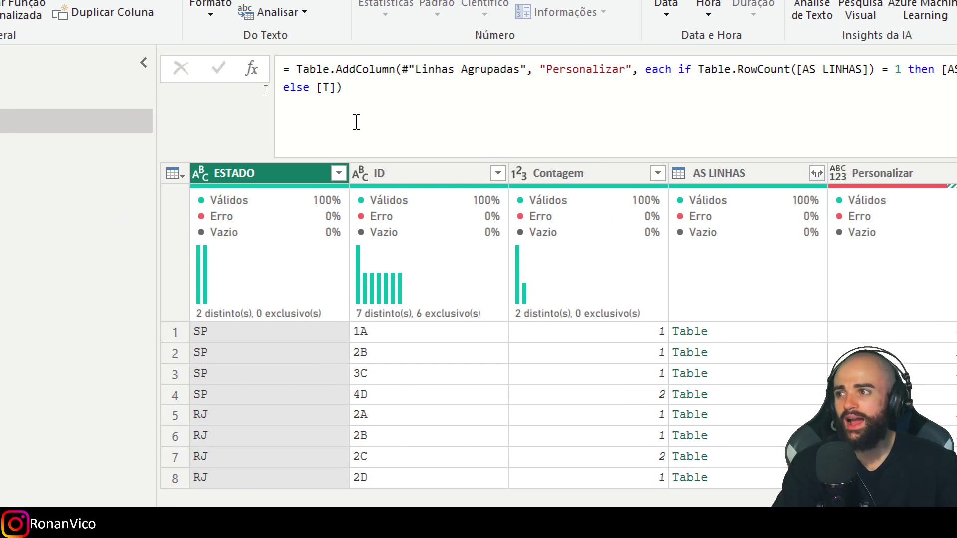
{"action": "left_click", "coordinate": [67, 87]}
{"action": "type", "text": "AS LINHAS"}
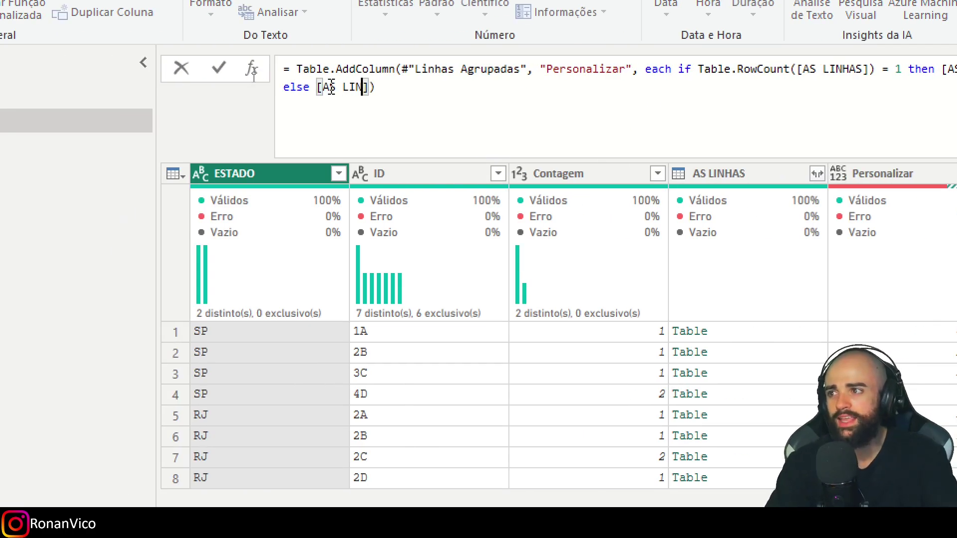
{"action": "key", "text": "Return"}
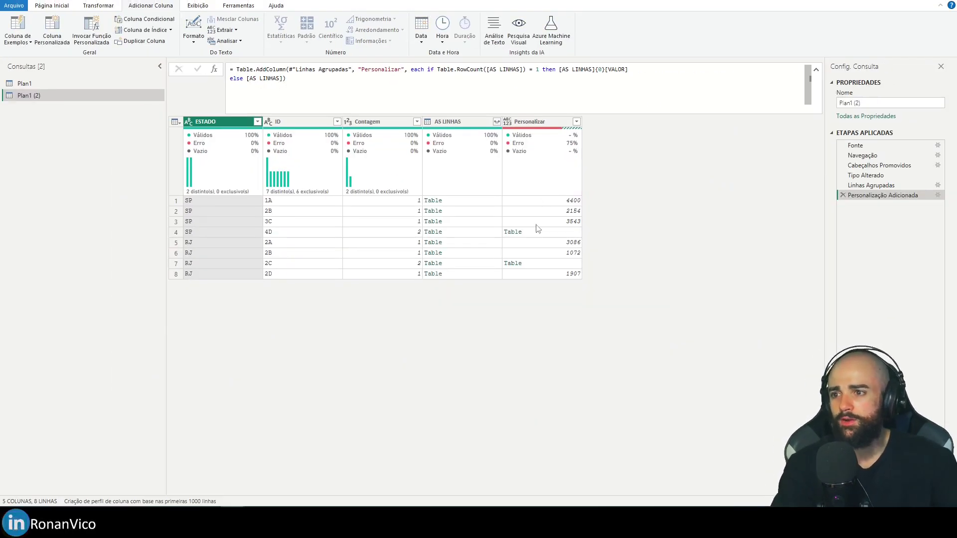
- Preview the 4D row's nested table and compare its Personalizar and AS LINHAS cells with the formula's else branch
{"action": "left_click", "coordinate": [538, 232]}
{"action": "left_click_drag", "start_coordinate": [243, 74], "coordinate": [291, 81]}
{"action": "left_click", "coordinate": [486, 233]}
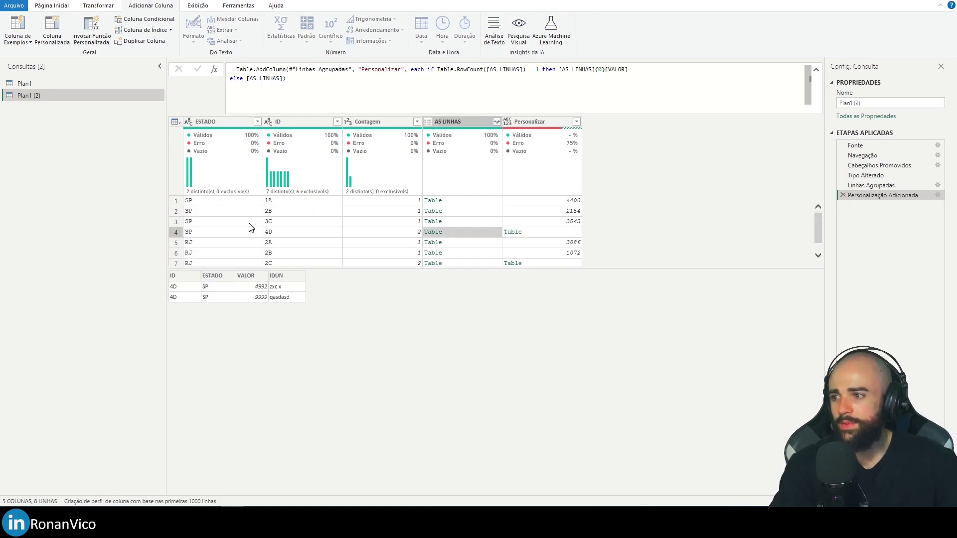
{"action": "left_click_drag", "start_coordinate": [554, 234], "coordinate": [692, 255]}
{"action": "left_click_drag", "start_coordinate": [552, 40], "coordinate": [635, 59]}
{"action": "key", "text": "Escape"}
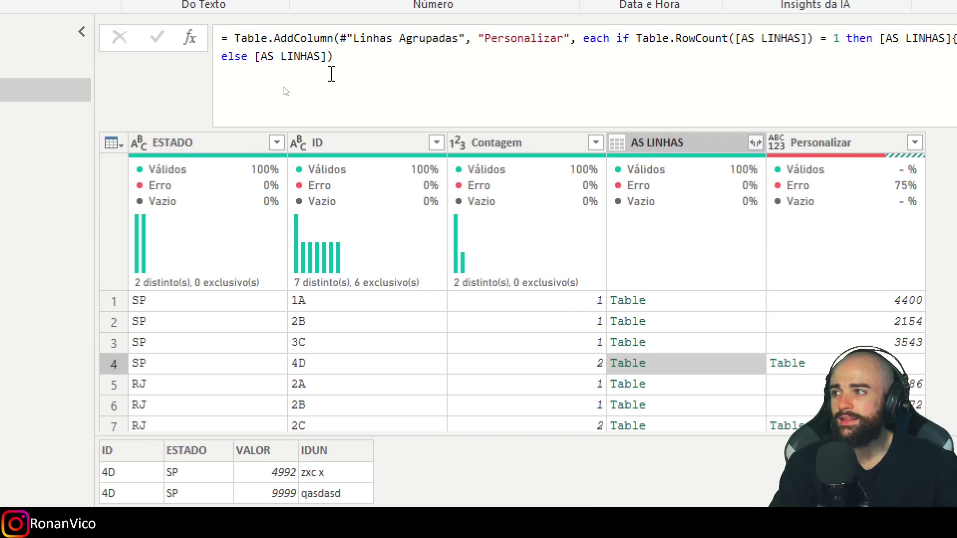
- Append [VALOR] to [AS LINHAS] in the else branch, apply it and preview the list in the 4D row
{"action": "left_click", "coordinate": [261, 89]}
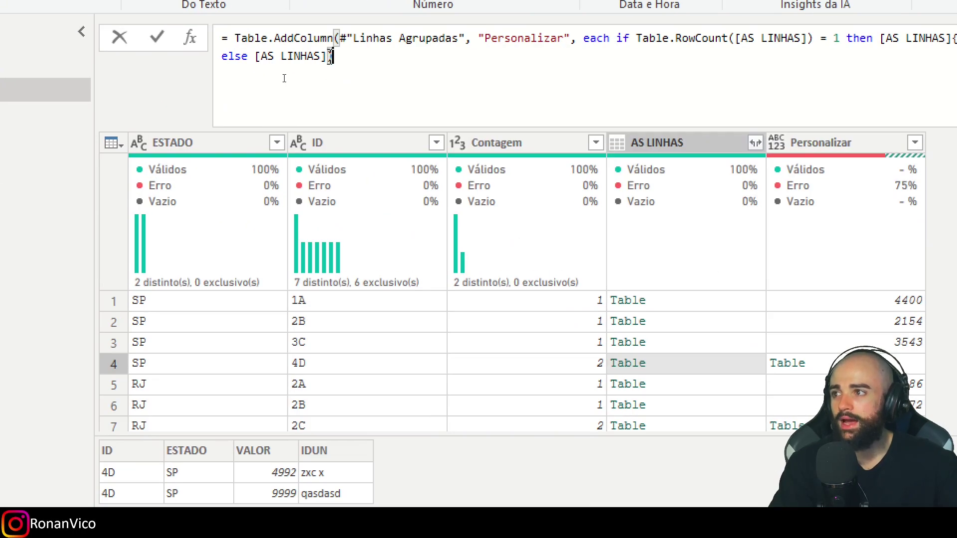
{"action": "type", "text": "[VALOR"}
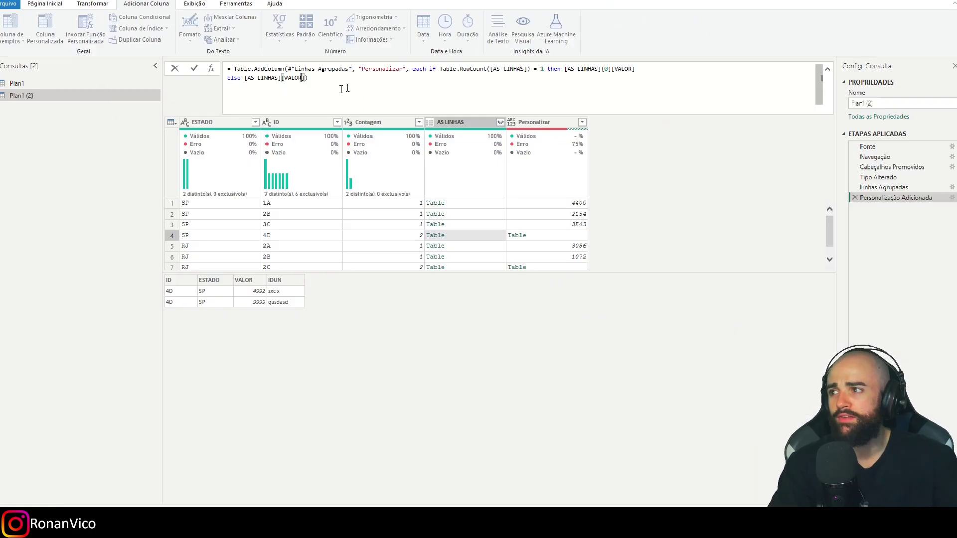
{"action": "key", "text": "Return"}
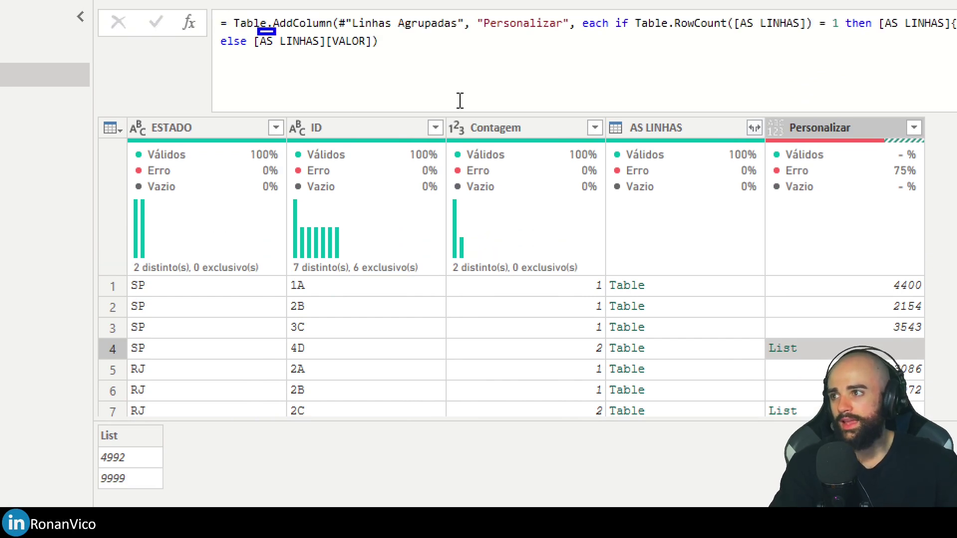
{"action": "mouse_move", "coordinate": [276, 33]}
{"action": "left_mouse_down"}
{"action": "mouse_move", "coordinate": [378, 56]}
{"action": "mouse_move", "coordinate": [284, 384]}
{"action": "mouse_move", "coordinate": [197, 433]}
{"action": "mouse_move", "coordinate": [208, 447]}
{"action": "left_mouse_up"}
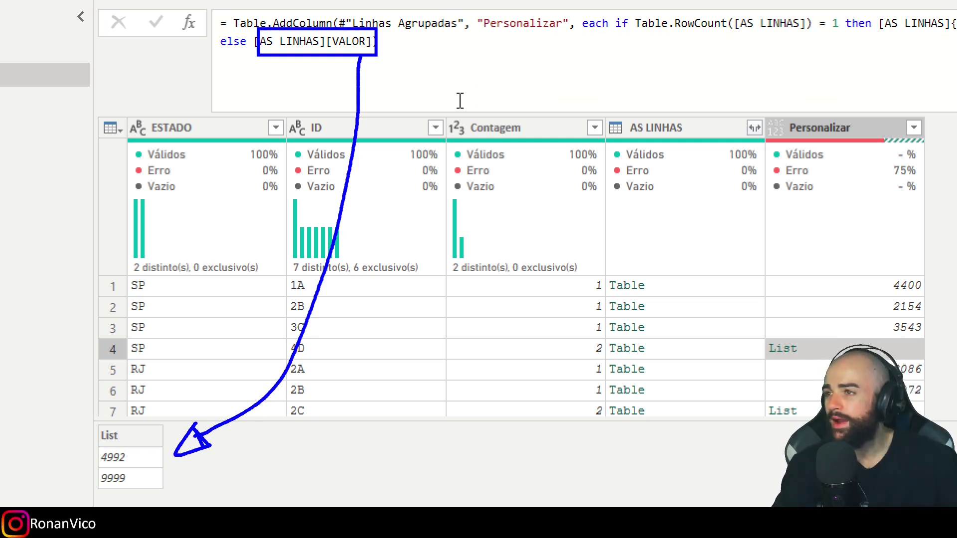
{"action": "key", "text": "Escape"}
- Wrap the else branch's [AS LINHAS][VALOR] in List.Max with parentheses and apply the formula
{"action": "left_click", "coordinate": [251, 69]}
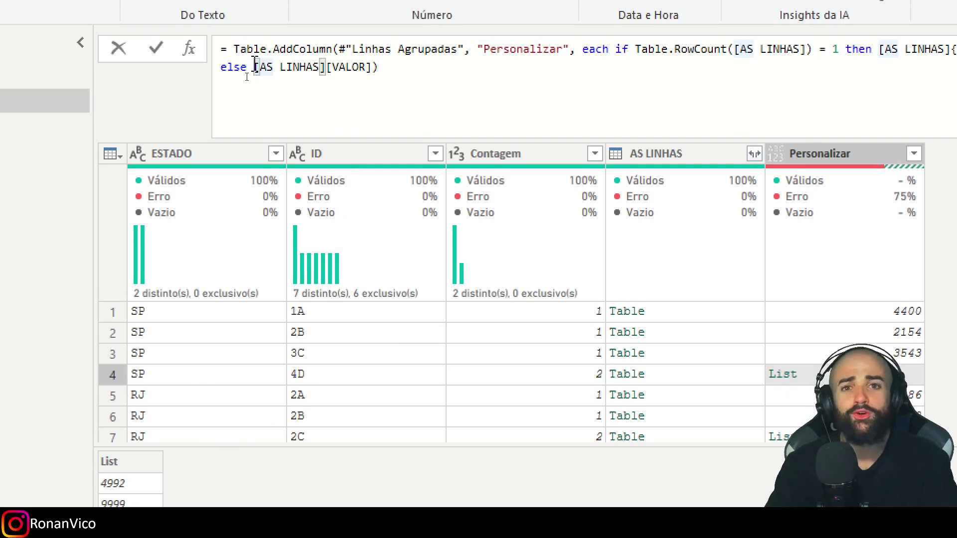
{"action": "key", "text": "Left"}
{"action": "type", "text": "List.M"}
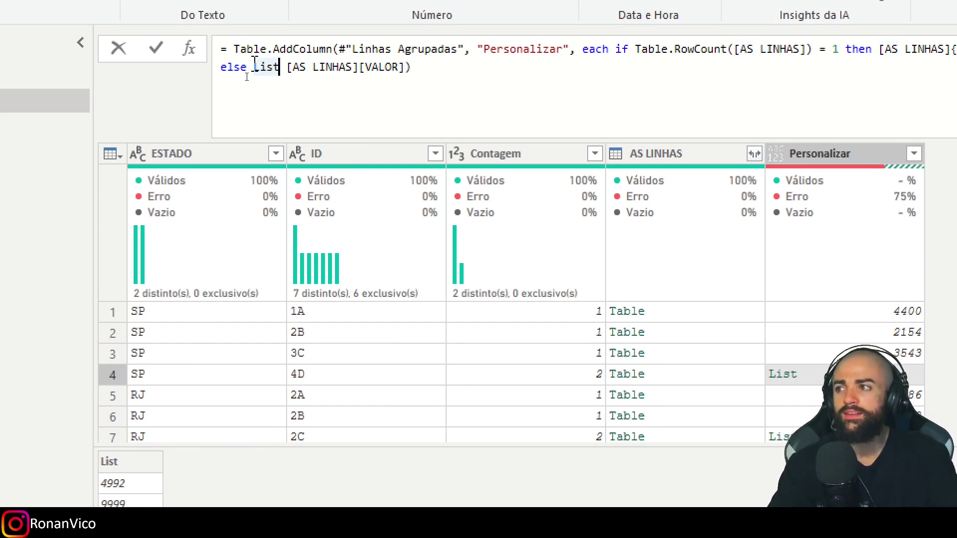
{"action": "type", "text": "ax("}
{"action": "key", "text": "Delete"}
{"action": "key", "text": "Delete"}
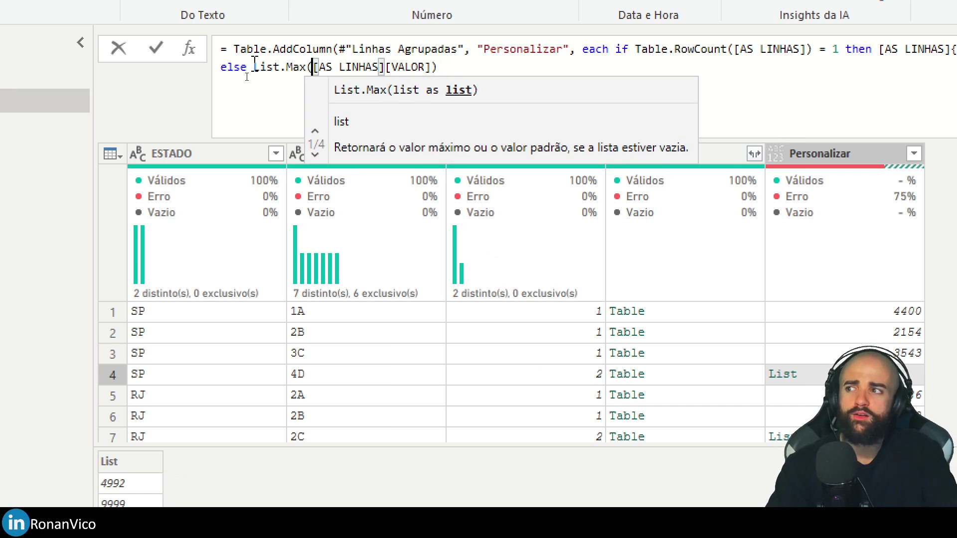
{"action": "key", "text": "End"}
{"action": "key", "text": "Left"}
{"action": "type", "text": ")"}
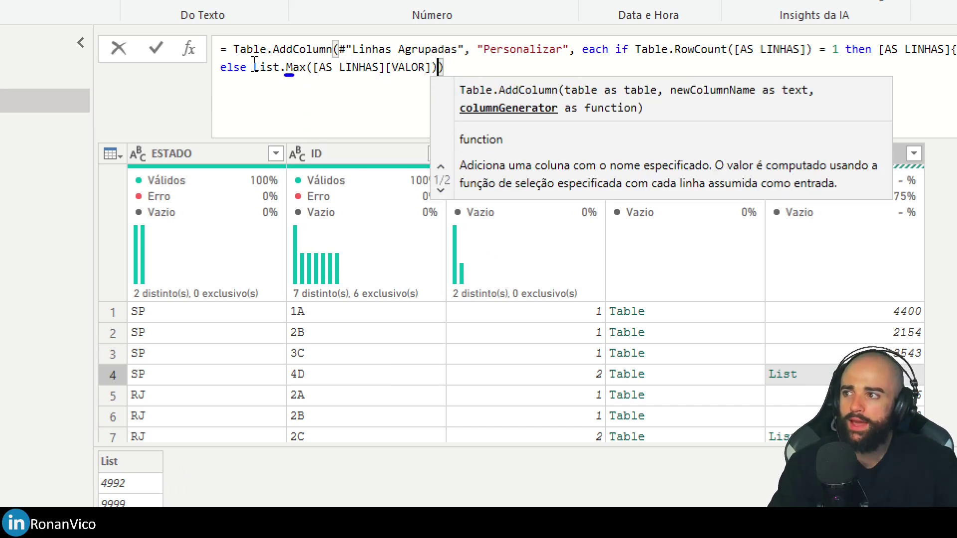
{"action": "left_click_drag", "start_coordinate": [312, 78], "coordinate": [433, 83]}
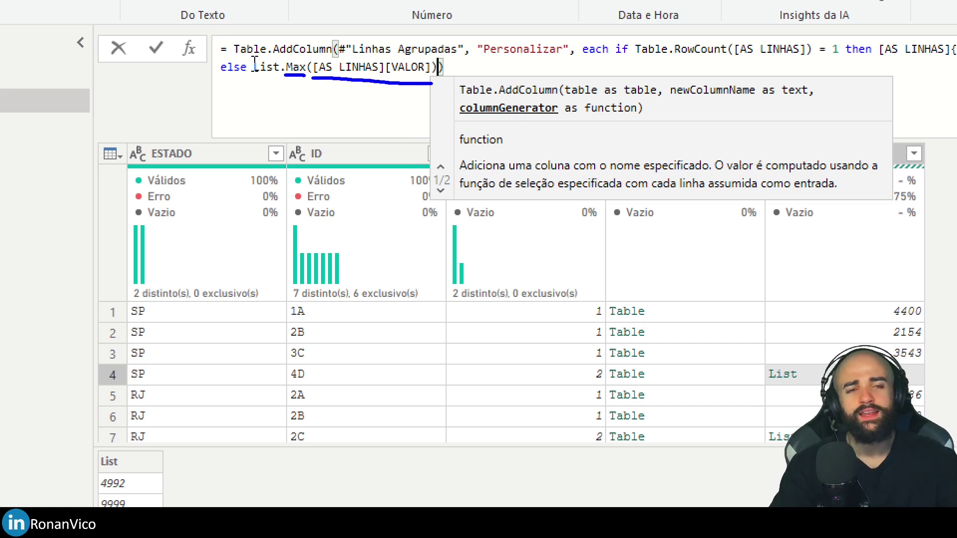
{"action": "key", "text": "Return"}
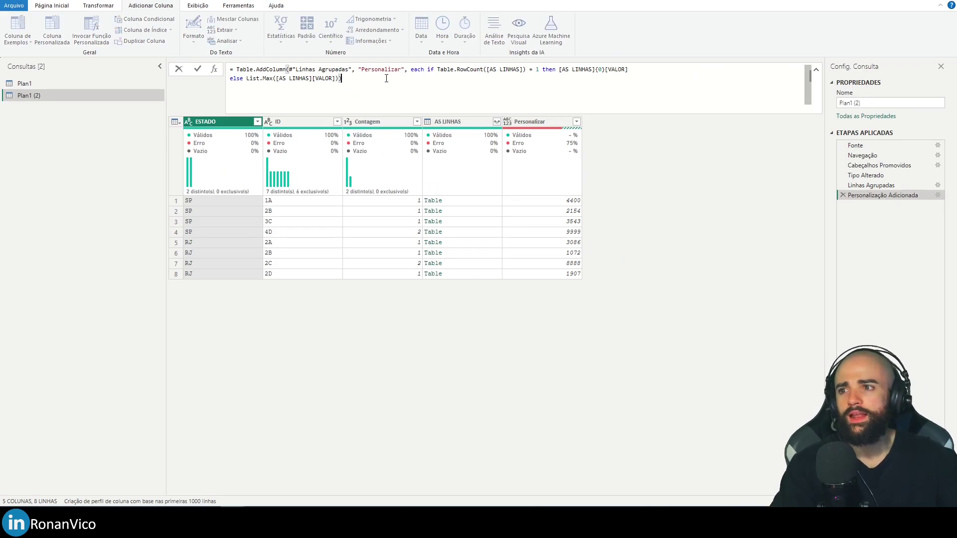
- Compare the 4D row's Personalizar value with its nested AS LINHAS table, and make room to see all grid rows
{"action": "left_click", "coordinate": [573, 232]}
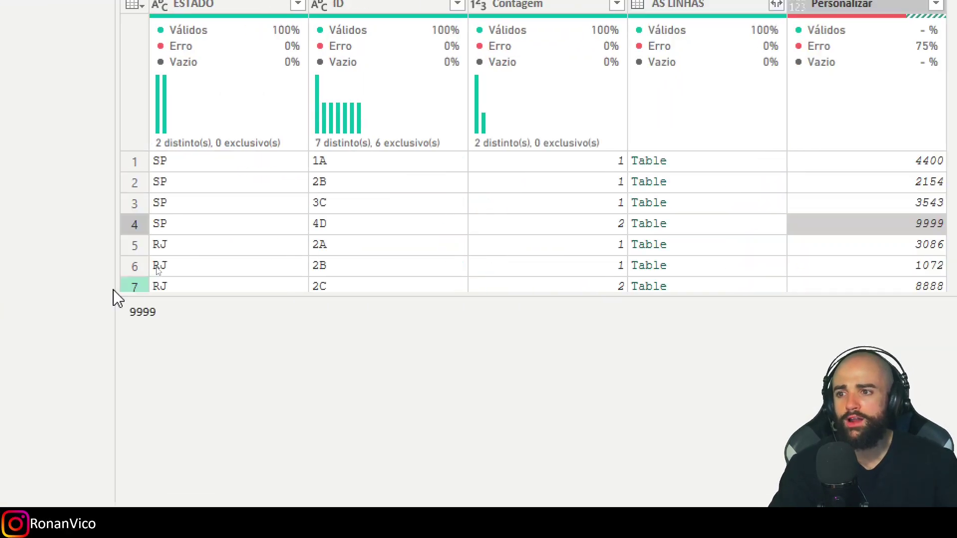
{"action": "left_click", "coordinate": [698, 227]}
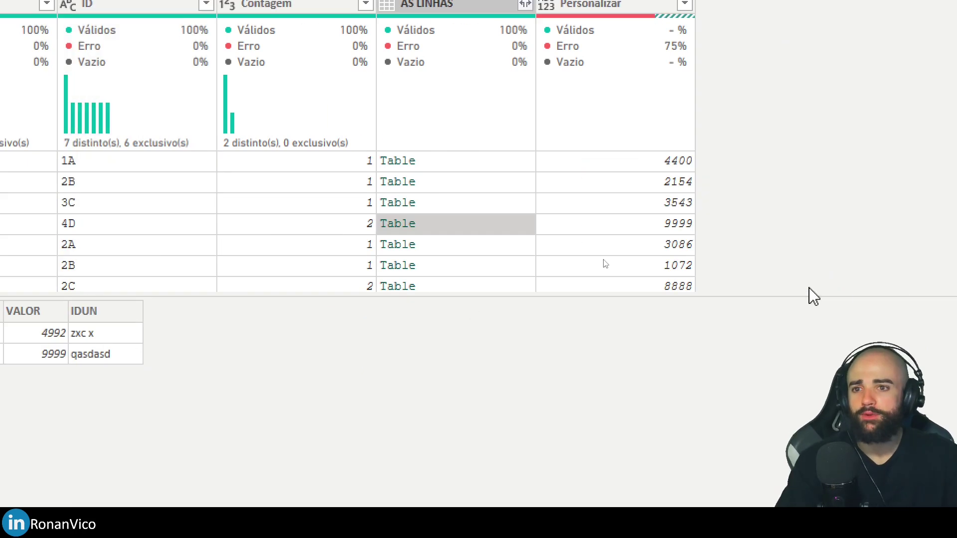
{"action": "left_click", "coordinate": [942, 226]}
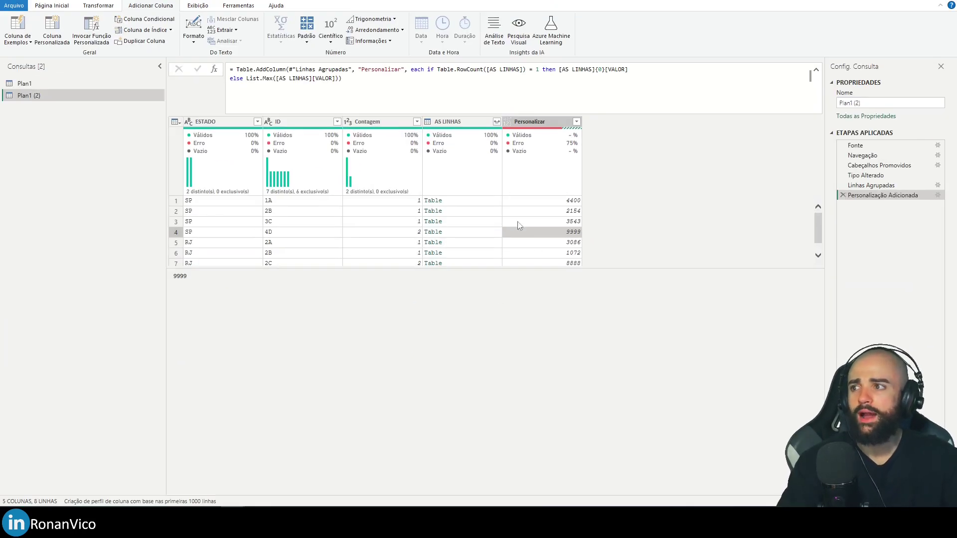
{"action": "left_click", "coordinate": [493, 234]}
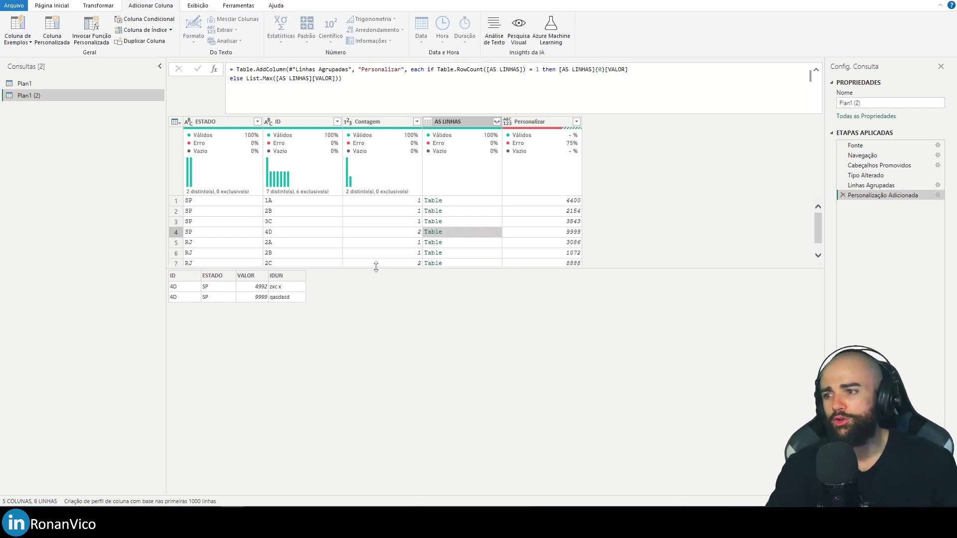
{"action": "left_click_drag", "start_coordinate": [375, 268], "coordinate": [379, 313]}
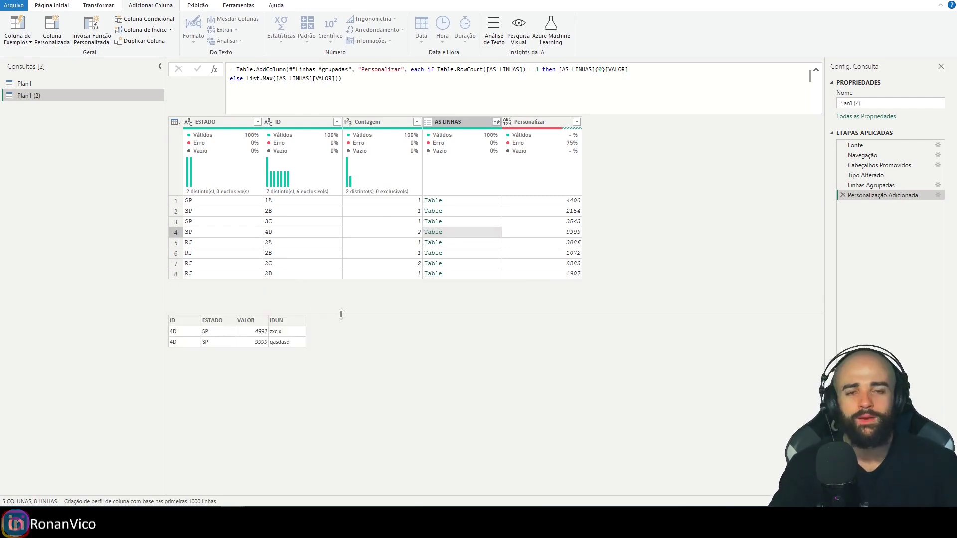